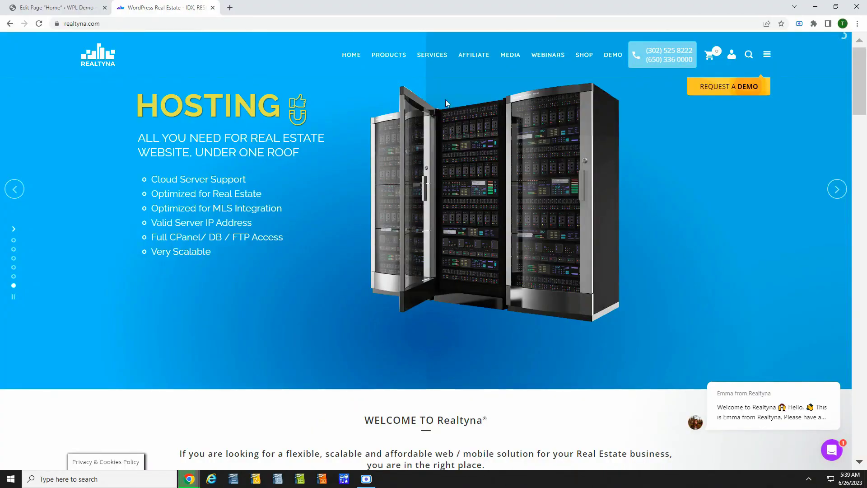
- Open the WPL for Elementor product page on the Realtyna site and bring up the Request A Demo form
{"action": "mouse_move", "coordinate": [381, 57]}
{"action": "mouse_move", "coordinate": [391, 123]}
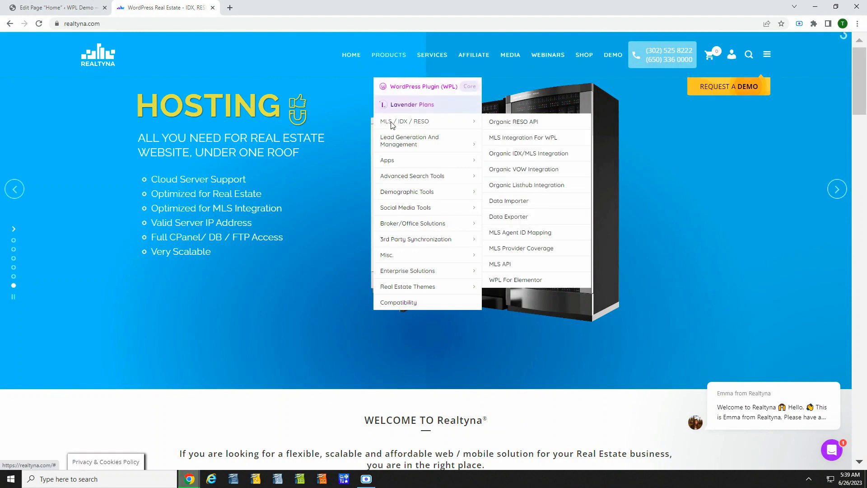
{"action": "left_click", "coordinate": [524, 282]}
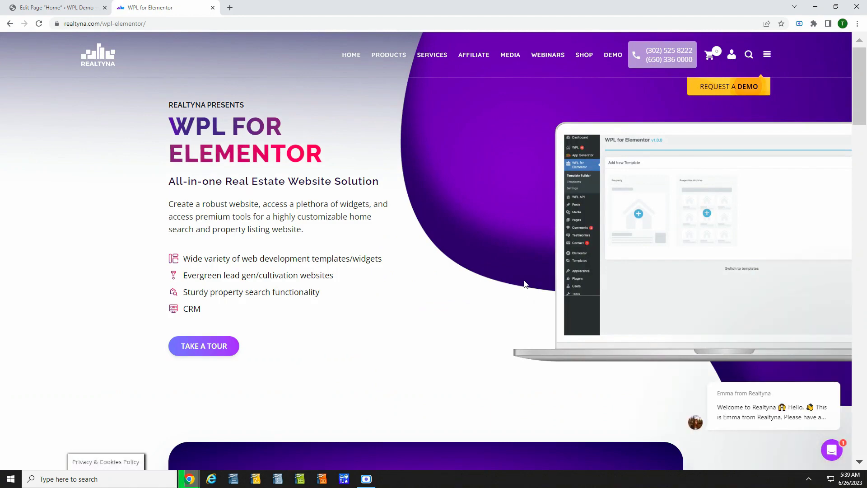
{"action": "left_click", "coordinate": [727, 98]}
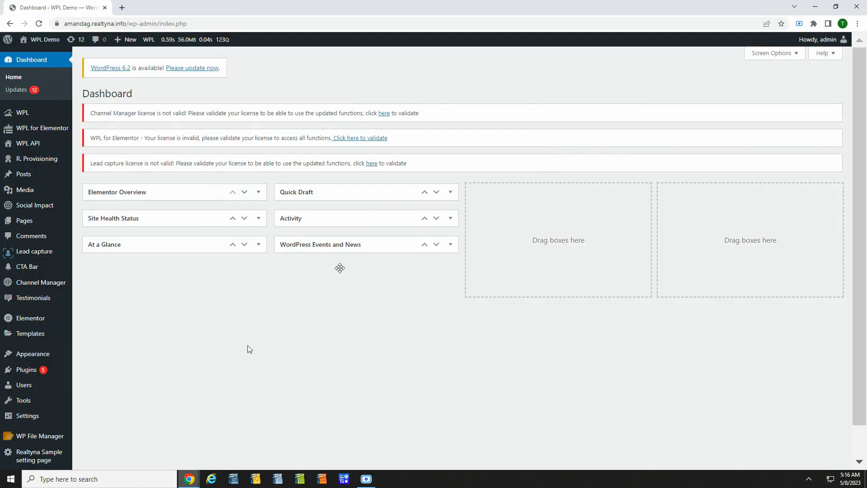
- Go to WPL for Elementor's Template Builder and open a new Property Details template in Elementor
{"action": "left_click", "coordinate": [42, 128]}
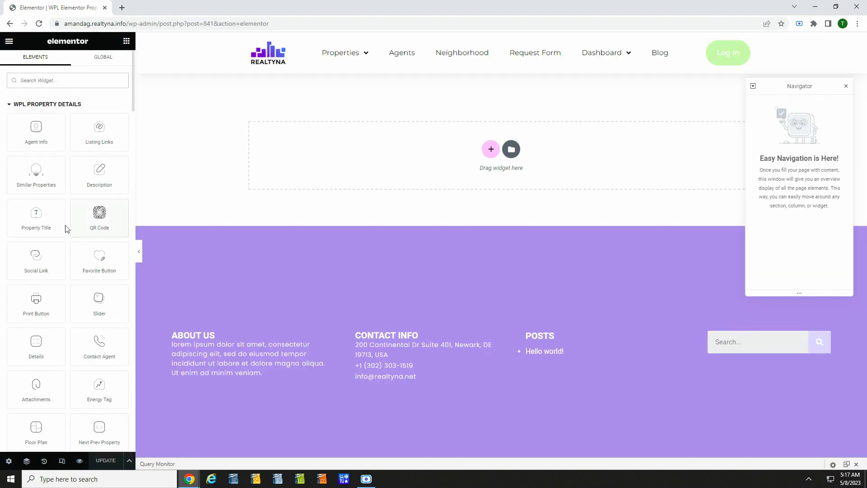
- Add a Property Title widget and toggle its Show Listing Title display setting off and back on
{"action": "left_click_drag", "start_coordinate": [44, 221], "coordinate": [290, 173]}
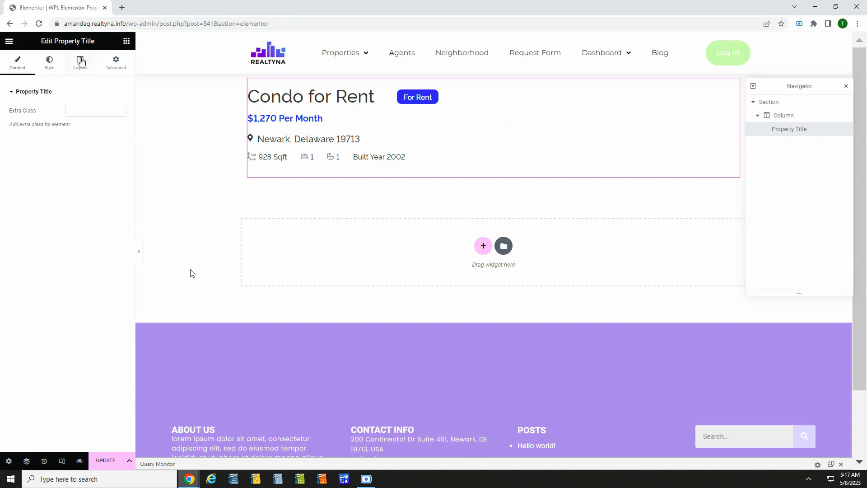
{"action": "left_click", "coordinate": [80, 62]}
{"action": "left_click", "coordinate": [72, 134]}
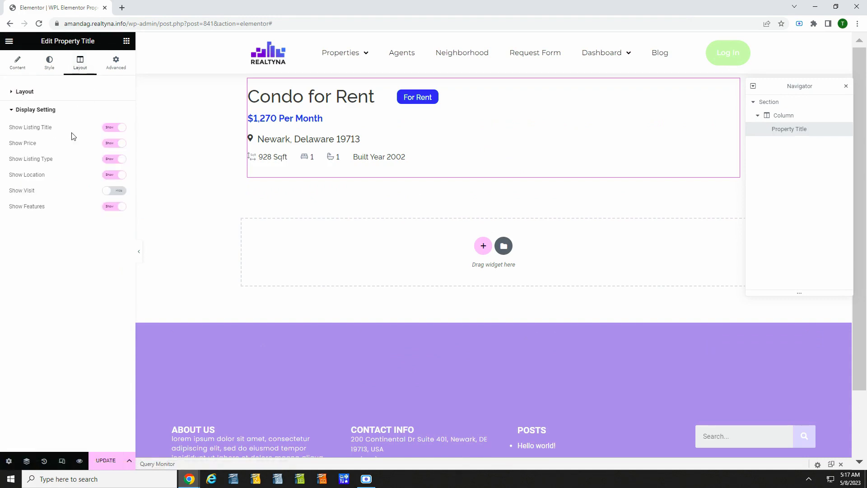
{"action": "left_click", "coordinate": [119, 128]}
{"action": "left_click", "coordinate": [119, 128]}
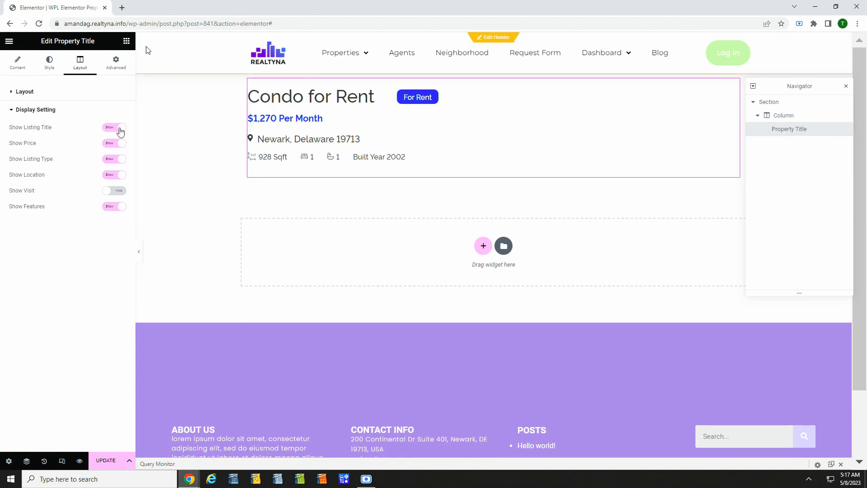
- Add an image Slider widget below the property title and expand its settings
{"action": "left_click", "coordinate": [126, 41]}
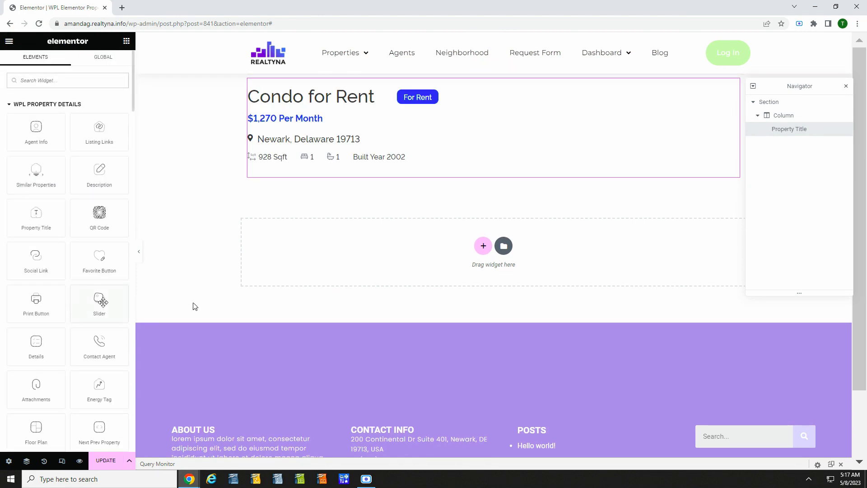
{"action": "left_click_drag", "start_coordinate": [100, 303], "coordinate": [312, 251]}
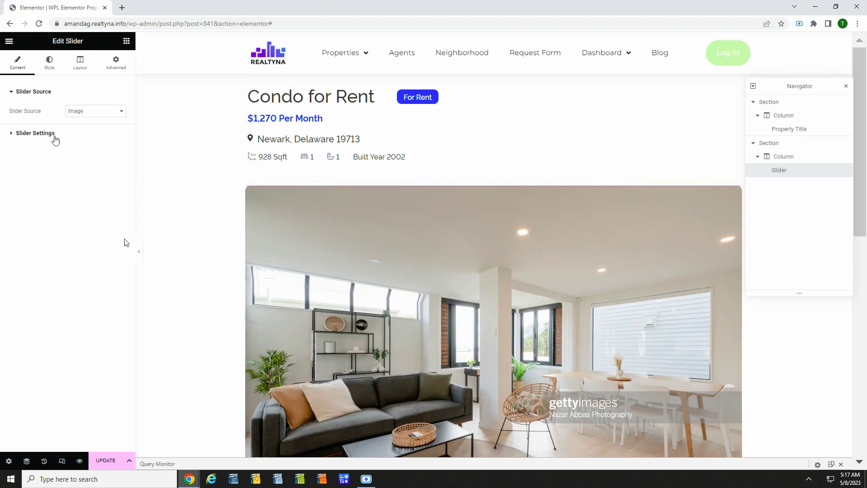
{"action": "left_click", "coordinate": [52, 133]}
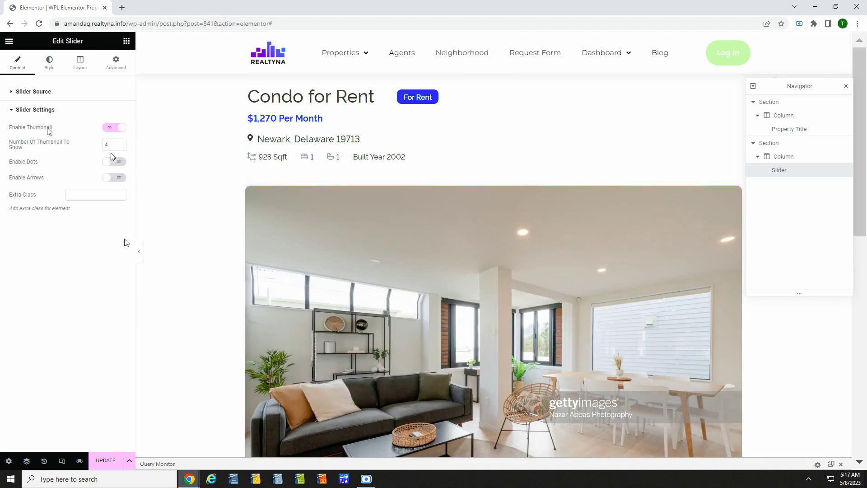
- Add a Description widget below the slider and prefix its title with 'Property'
{"action": "left_click", "coordinate": [127, 41]}
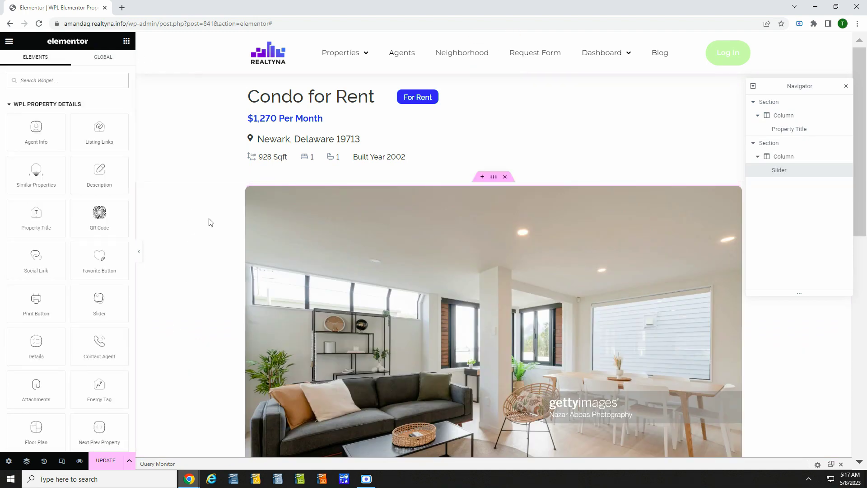
{"action": "scroll", "coordinate": [209, 222], "scroll_direction": "down", "scroll_amount": 10}
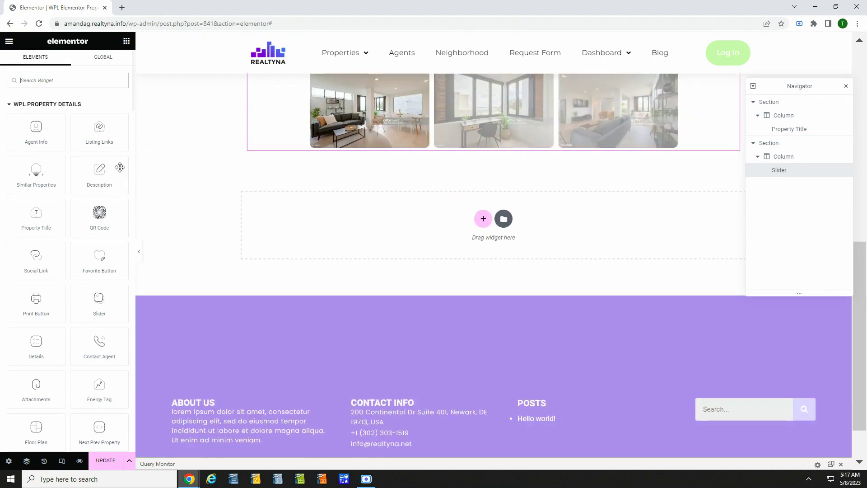
{"action": "left_click_drag", "start_coordinate": [97, 171], "coordinate": [340, 224]}
{"action": "left_click", "coordinate": [40, 142]}
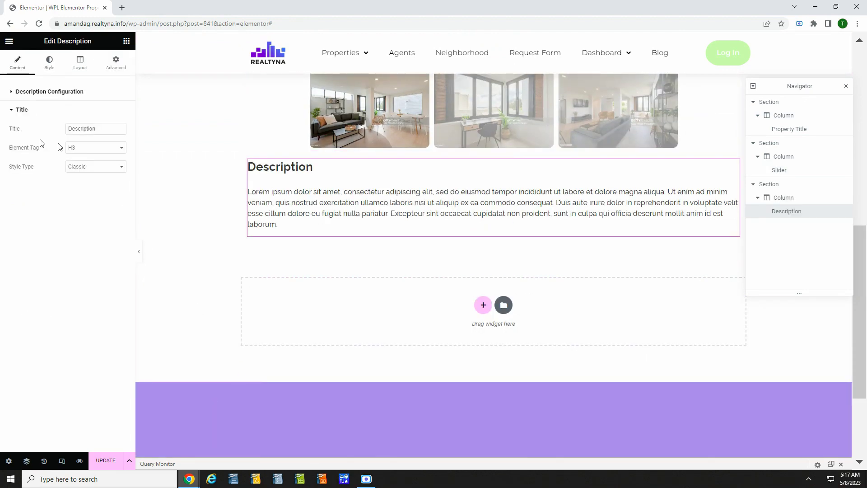
{"action": "type", "text": "Property"}
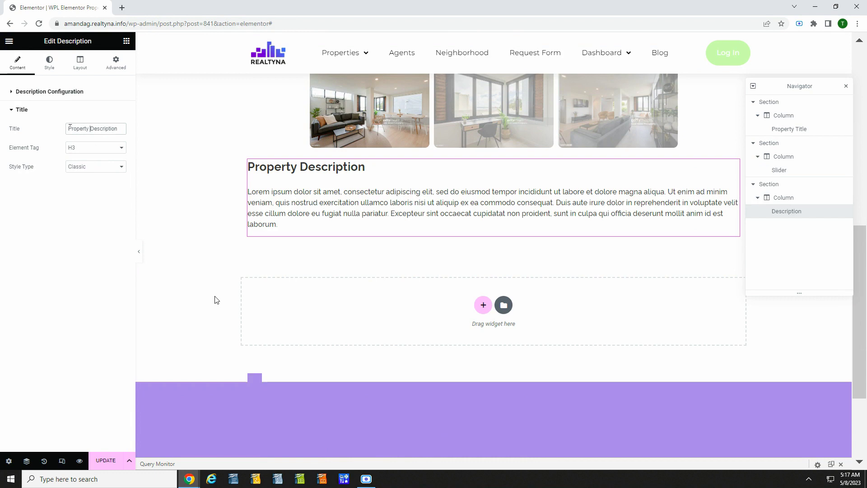
- Add a Details widget below the description showing the Basic Details category
{"action": "left_click", "coordinate": [126, 41]}
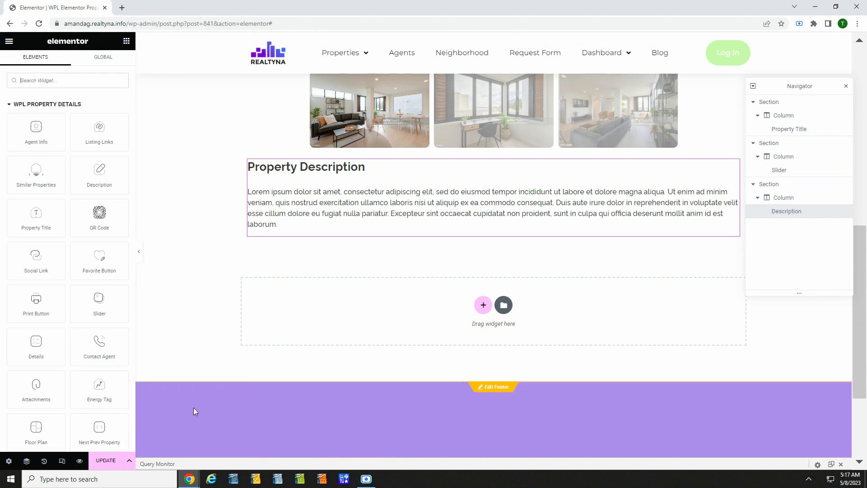
{"action": "left_click_drag", "start_coordinate": [48, 352], "coordinate": [289, 293]}
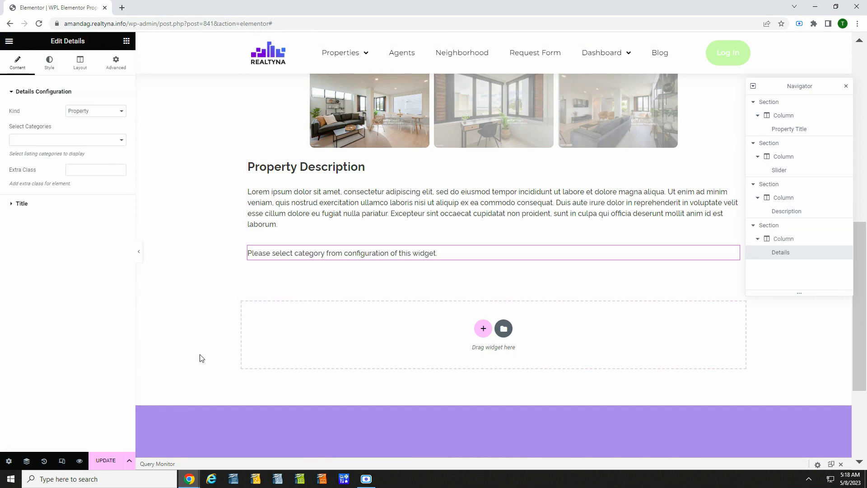
{"action": "left_click", "coordinate": [111, 111]}
{"action": "left_click", "coordinate": [100, 140]}
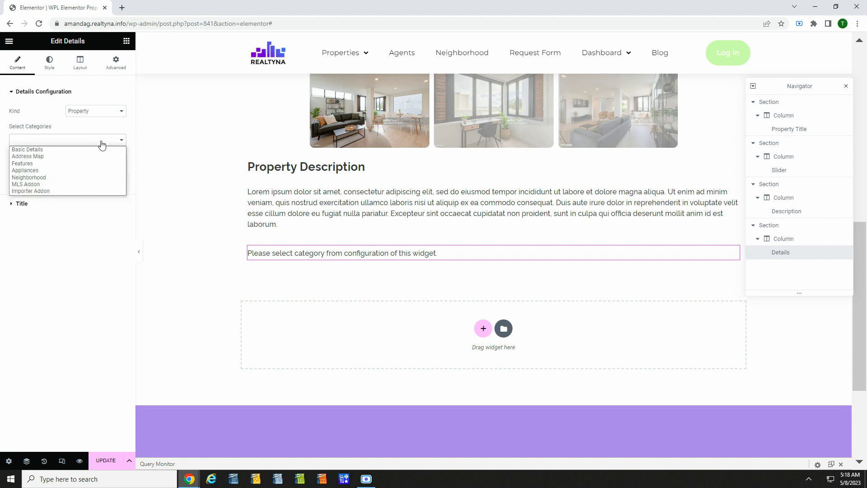
{"action": "left_click", "coordinate": [98, 148]}
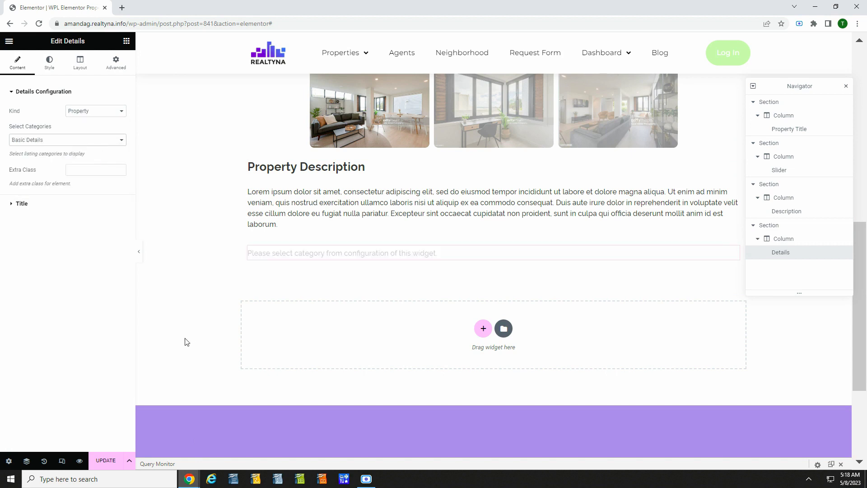
{"action": "left_click", "coordinate": [49, 63]}
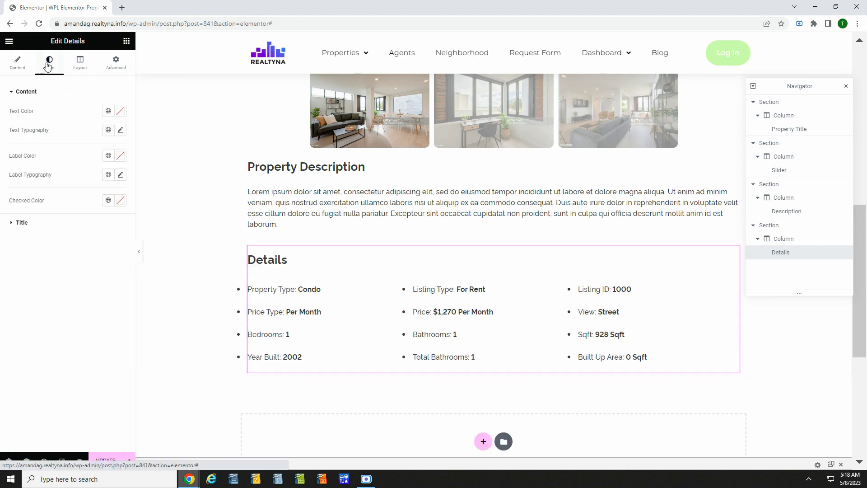
{"action": "left_click", "coordinate": [80, 63]}
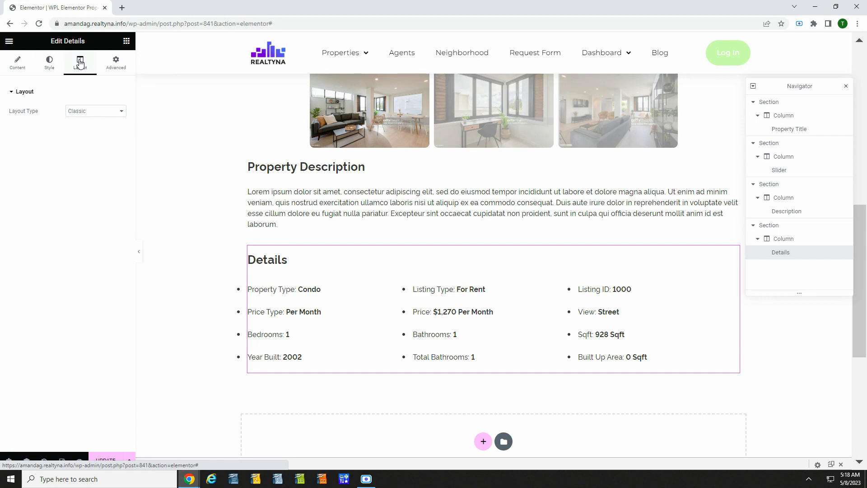
{"action": "left_click", "coordinate": [127, 41]}
- Add an Agent Info widget below the details, keeping Agent Static set to Hidden
{"action": "scroll", "coordinate": [199, 312], "scroll_direction": "down", "scroll_amount": 6}
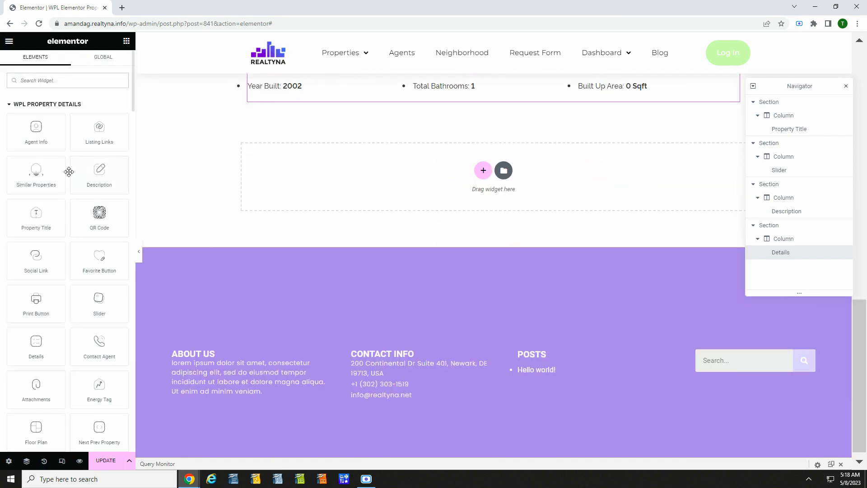
{"action": "left_click_drag", "start_coordinate": [36, 131], "coordinate": [343, 174]}
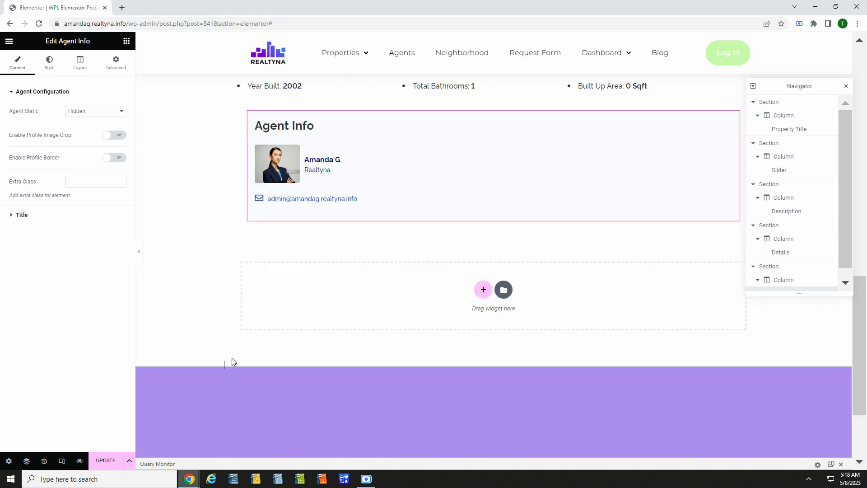
{"action": "left_click", "coordinate": [100, 110]}
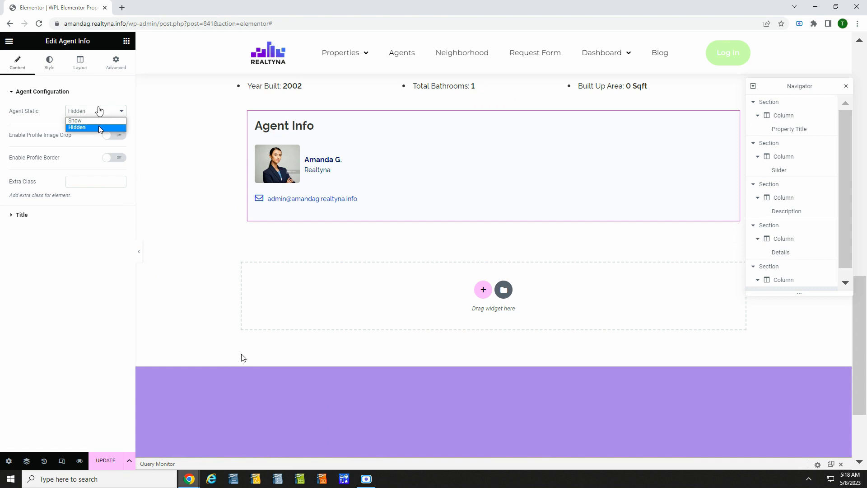
{"action": "left_click", "coordinate": [99, 127]}
- Add a Contact Agent widget below it and toggle its Show Full Name display setting
{"action": "scroll", "coordinate": [226, 361], "scroll_direction": "down", "scroll_amount": 1}
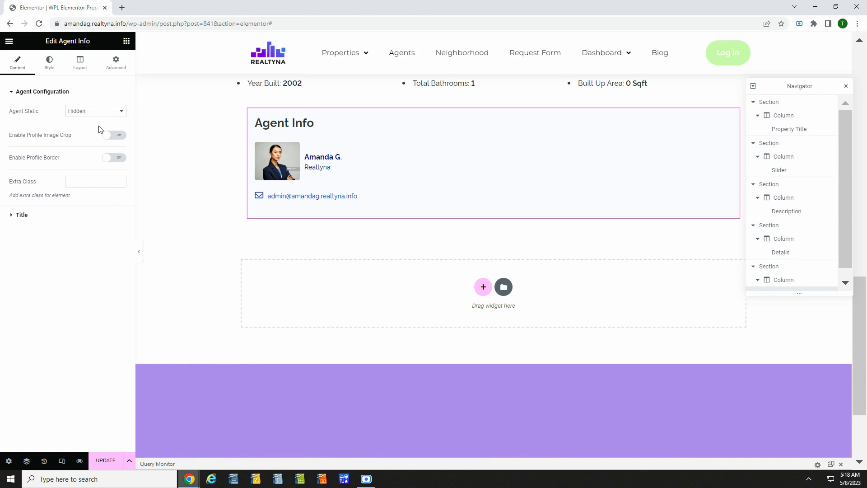
{"action": "left_click", "coordinate": [196, 383]}
{"action": "left_click_drag", "start_coordinate": [99, 345], "coordinate": [280, 244]}
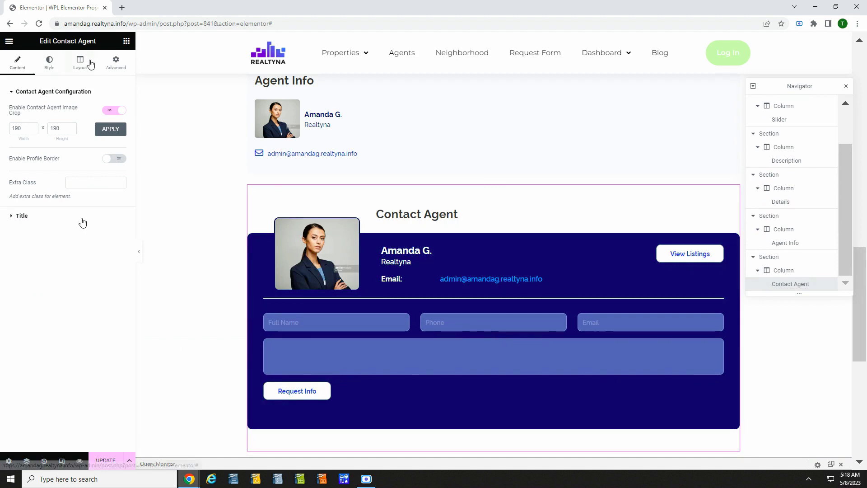
{"action": "left_click", "coordinate": [80, 64]}
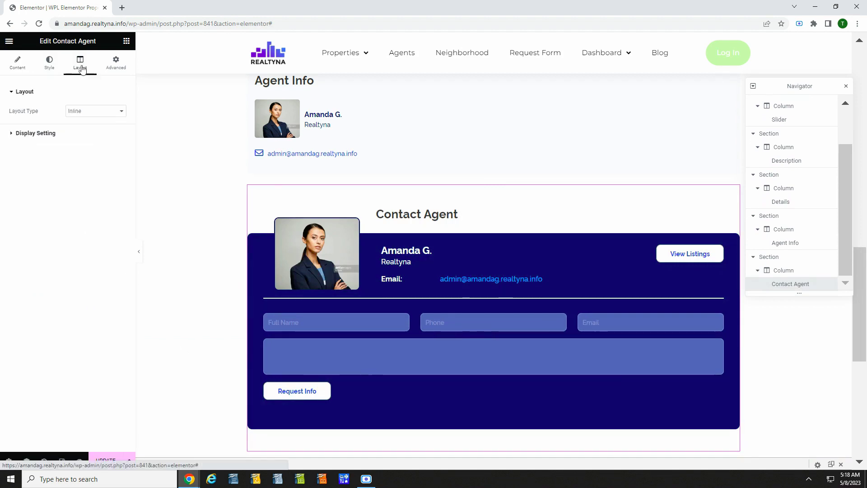
{"action": "left_click", "coordinate": [51, 134]}
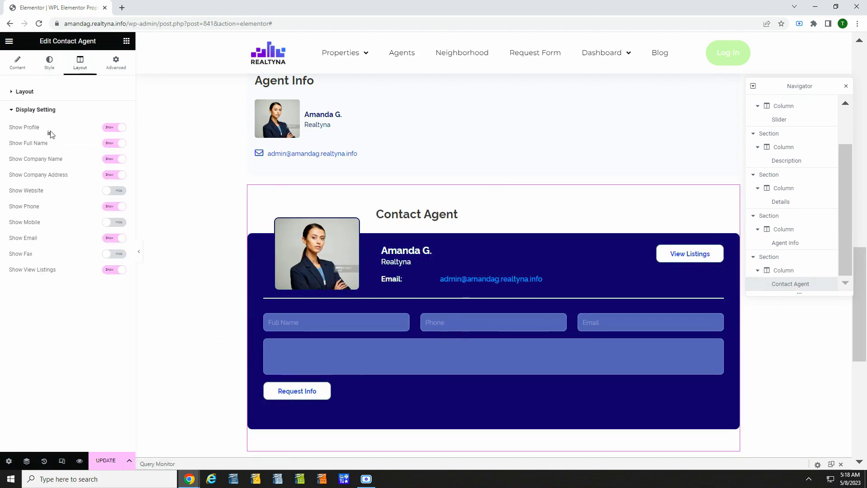
{"action": "left_click", "coordinate": [118, 144]}
{"action": "left_click", "coordinate": [119, 144]}
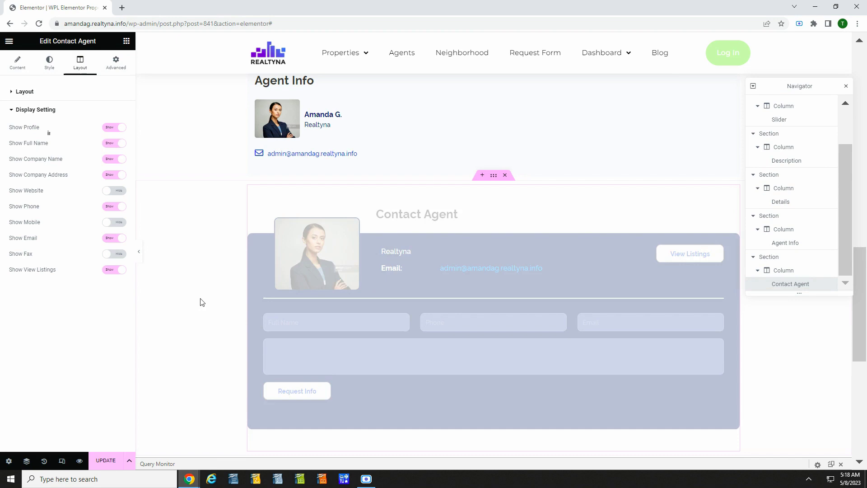
- Add Favorite Button, Print Button and Compare widgets below the contact section
{"action": "scroll", "coordinate": [186, 326], "scroll_direction": "down", "scroll_amount": 6}
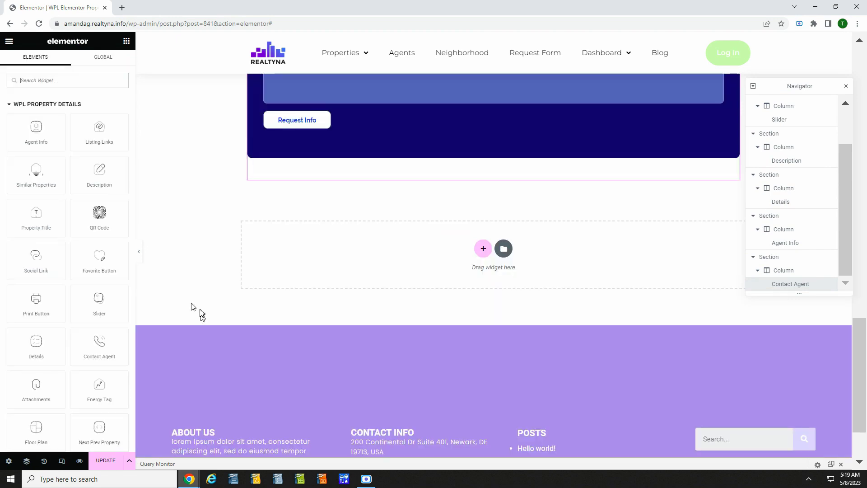
{"action": "left_click_drag", "start_coordinate": [96, 257], "coordinate": [375, 253]}
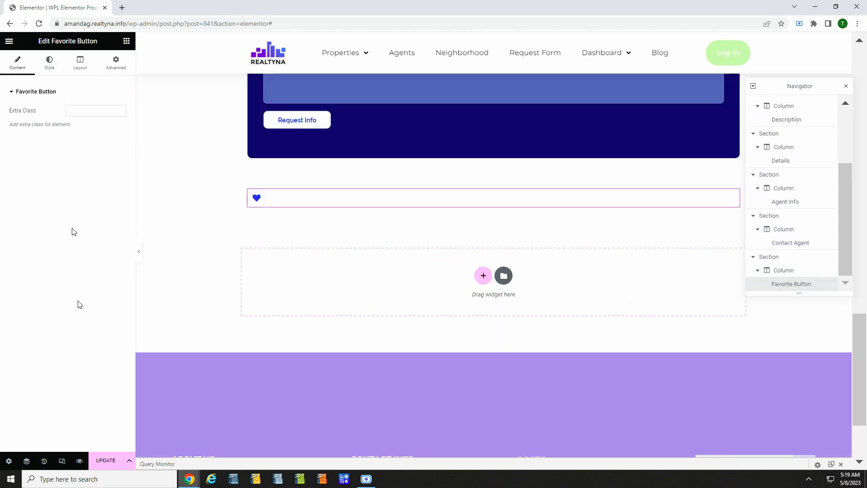
{"action": "left_click", "coordinate": [126, 41]}
{"action": "left_click_drag", "start_coordinate": [48, 305], "coordinate": [239, 237]}
{"action": "scroll", "coordinate": [110, 332], "scroll_direction": "down", "scroll_amount": 5}
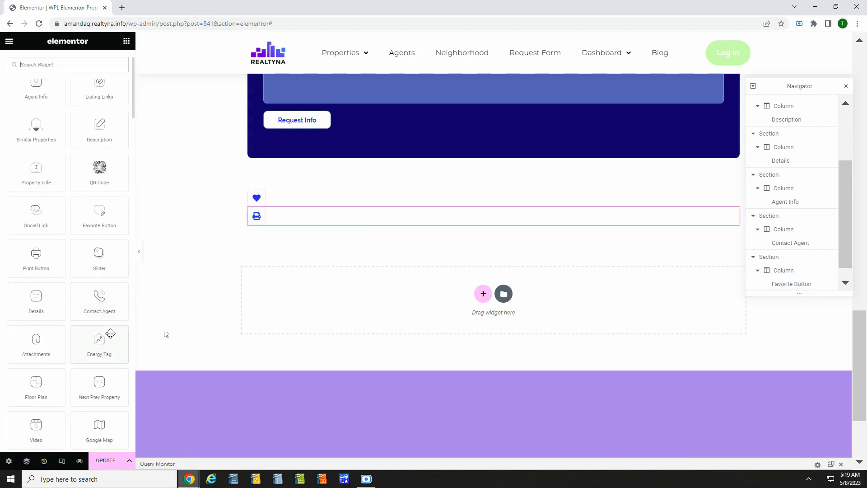
{"action": "left_click_drag", "start_coordinate": [100, 292], "coordinate": [277, 227]}
- Set the Compare, Print and Favorite widgets' width to Inline (auto) so they share one row
{"action": "left_click", "coordinate": [116, 62]}
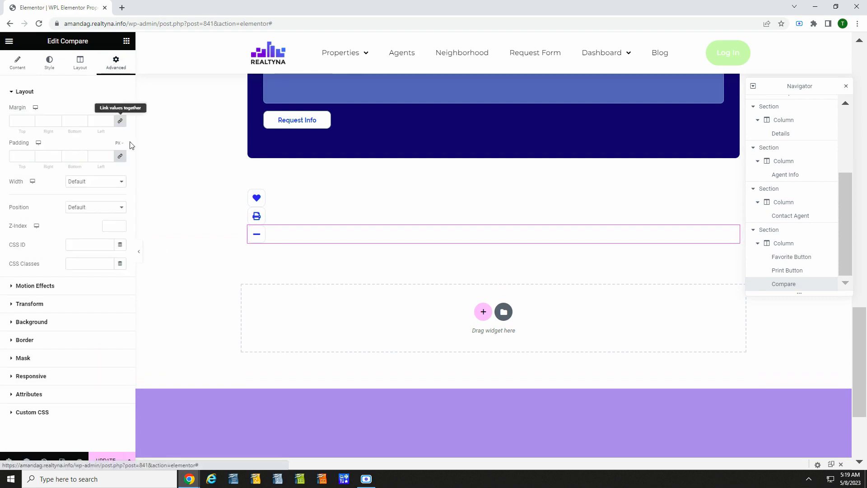
{"action": "left_click", "coordinate": [115, 182]}
{"action": "left_click", "coordinate": [95, 206]}
{"action": "left_click", "coordinate": [256, 218]}
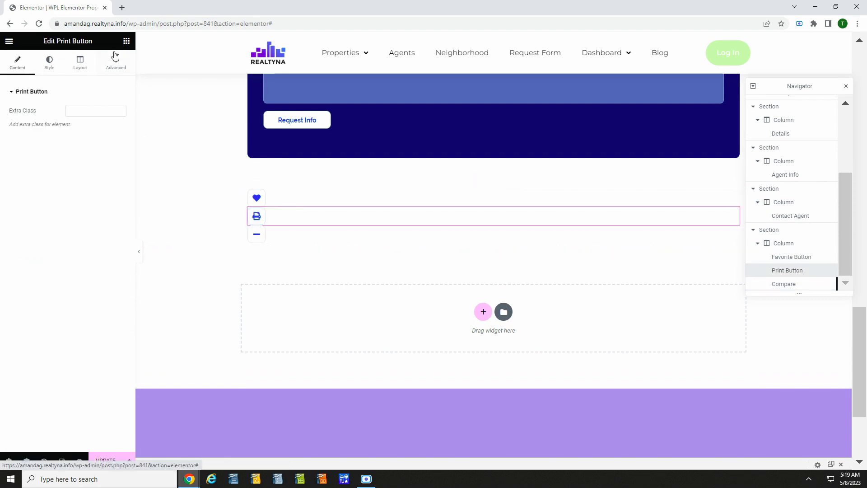
{"action": "left_click", "coordinate": [96, 184]}
{"action": "left_click", "coordinate": [95, 206]}
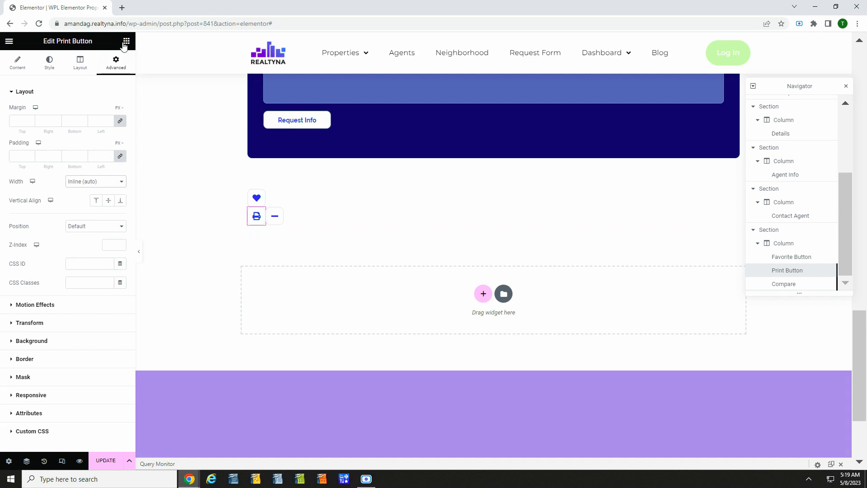
{"action": "left_click", "coordinate": [257, 198]}
{"action": "left_click", "coordinate": [116, 63]}
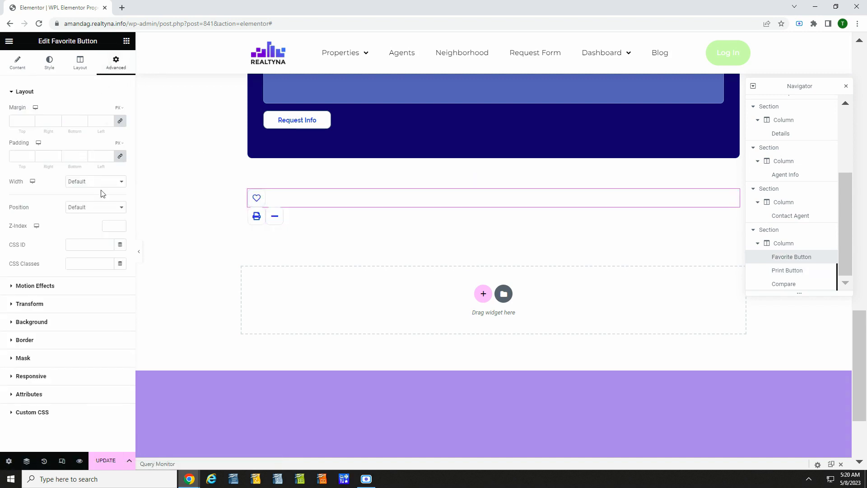
{"action": "left_click", "coordinate": [96, 181]}
{"action": "left_click", "coordinate": [100, 208]}
- Add an Attachments widget to the empty section and set its Layout Type to Horizontal Style
{"action": "left_click", "coordinate": [185, 276]}
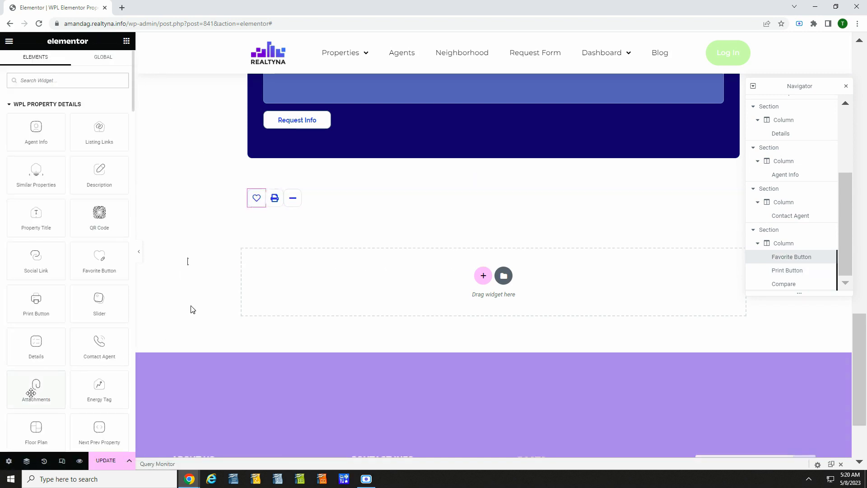
{"action": "left_click_drag", "start_coordinate": [31, 393], "coordinate": [386, 281]}
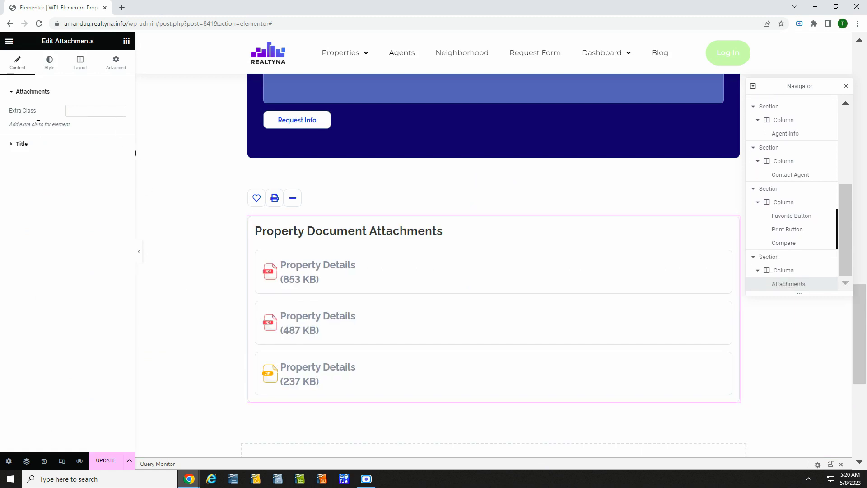
{"action": "left_click", "coordinate": [81, 65]}
{"action": "left_click", "coordinate": [102, 110]}
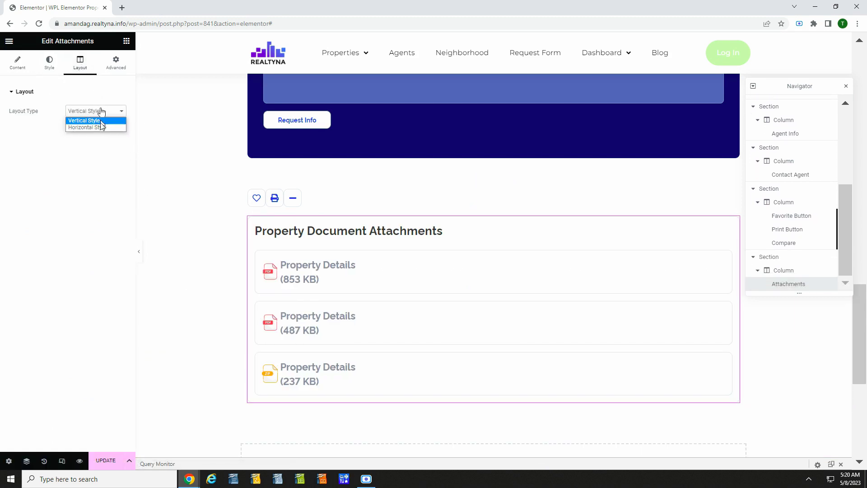
{"action": "left_click", "coordinate": [95, 125]}
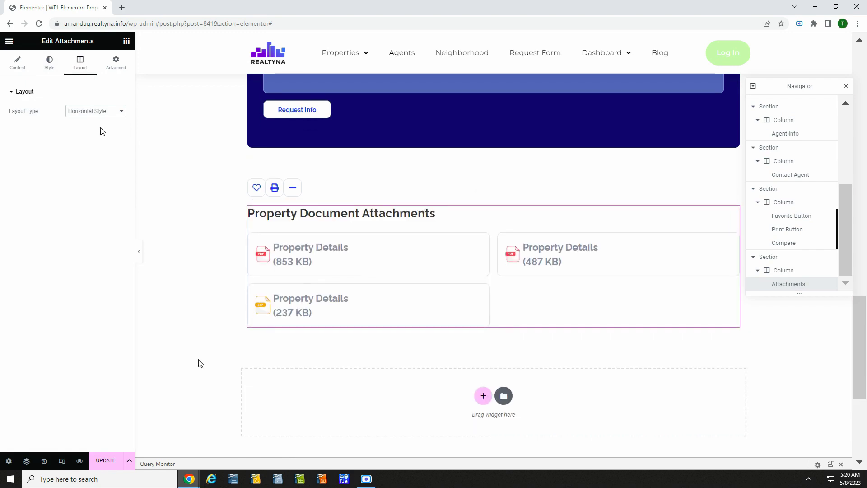
- Add a Google Map widget below the attachments and adjust its map zoom level
{"action": "left_click", "coordinate": [126, 43]}
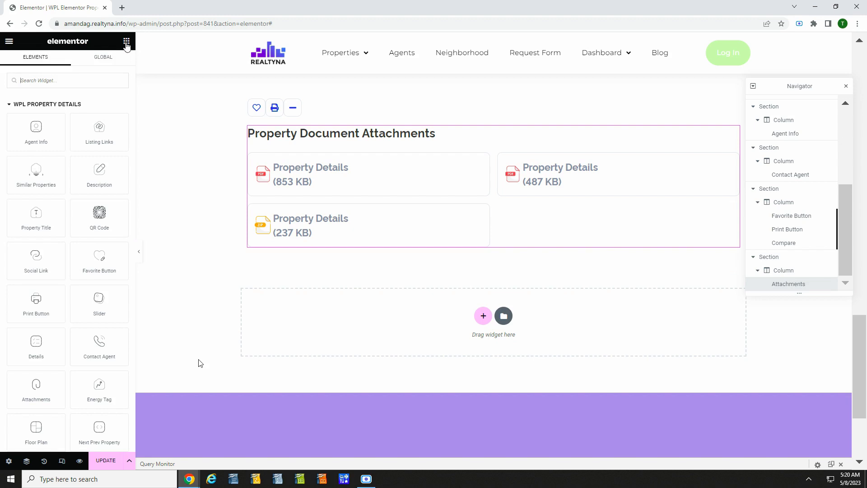
{"action": "scroll", "coordinate": [121, 353], "scroll_direction": "down", "scroll_amount": 3}
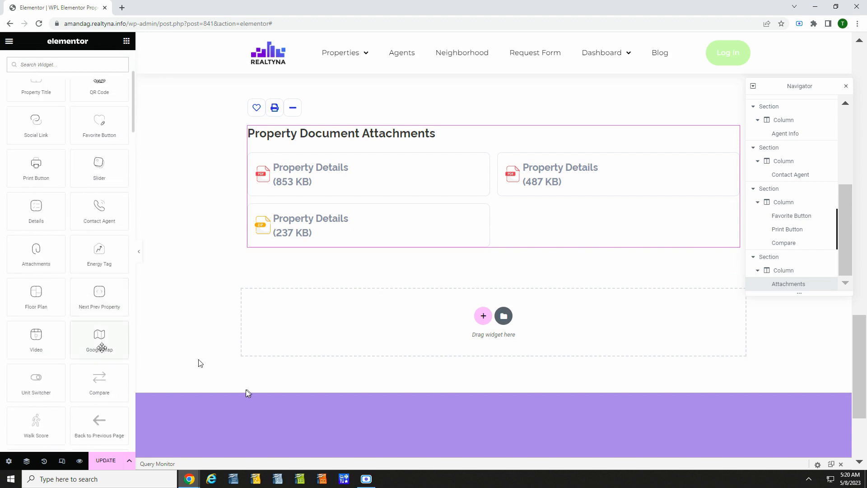
{"action": "left_click_drag", "start_coordinate": [101, 348], "coordinate": [337, 335]}
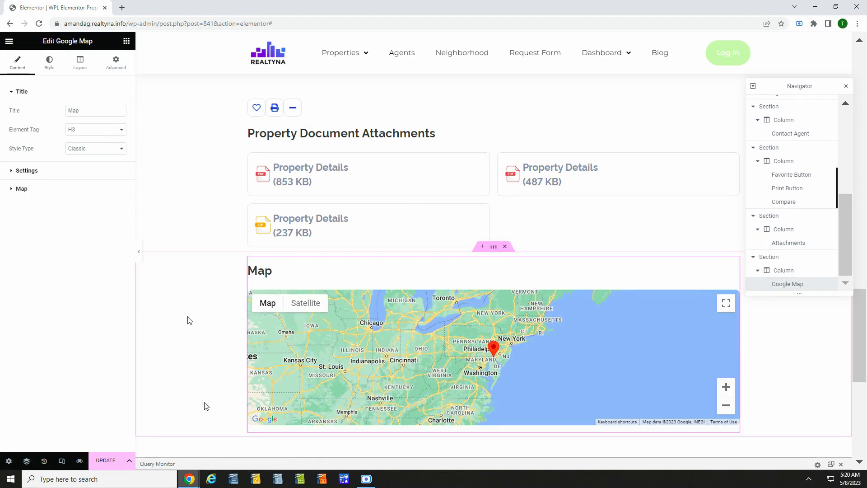
{"action": "left_click", "coordinate": [22, 189]}
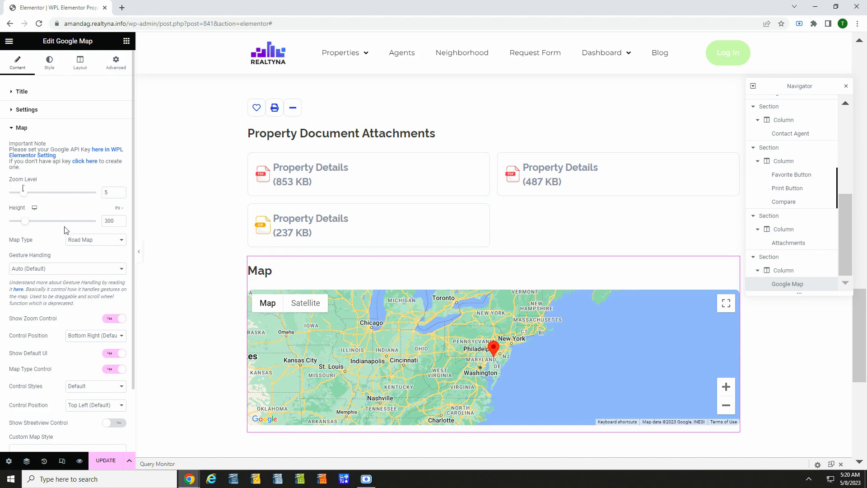
{"action": "scroll", "coordinate": [90, 237], "scroll_direction": "down", "scroll_amount": 1}
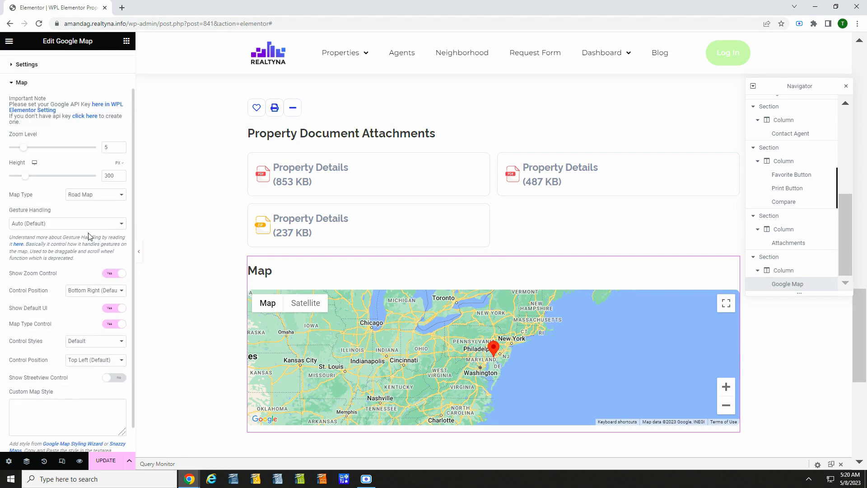
{"action": "left_click", "coordinate": [121, 150]}
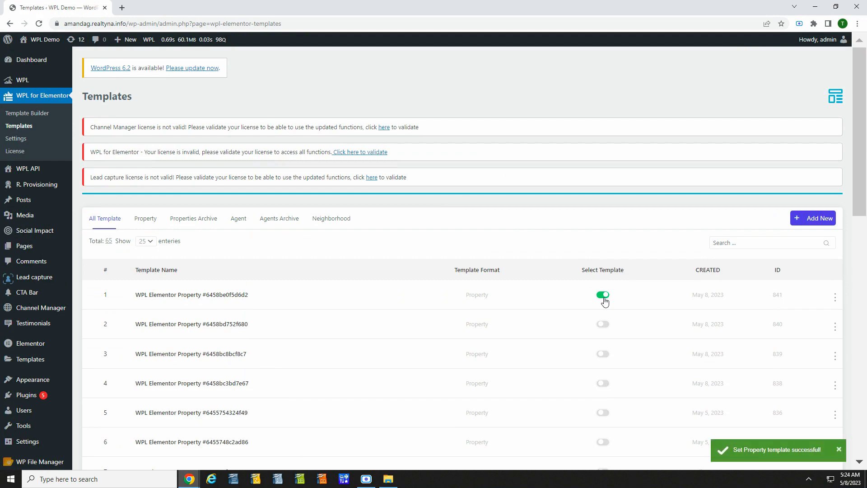
- Open the WPL for Elementor settings page and review its options
{"action": "left_click", "coordinate": [15, 140]}
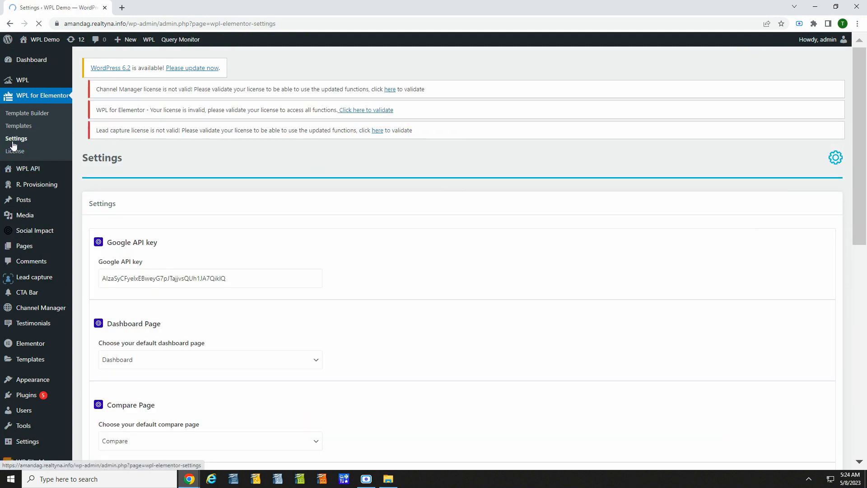
{"action": "scroll", "coordinate": [314, 233], "scroll_direction": "down", "scroll_amount": 10}
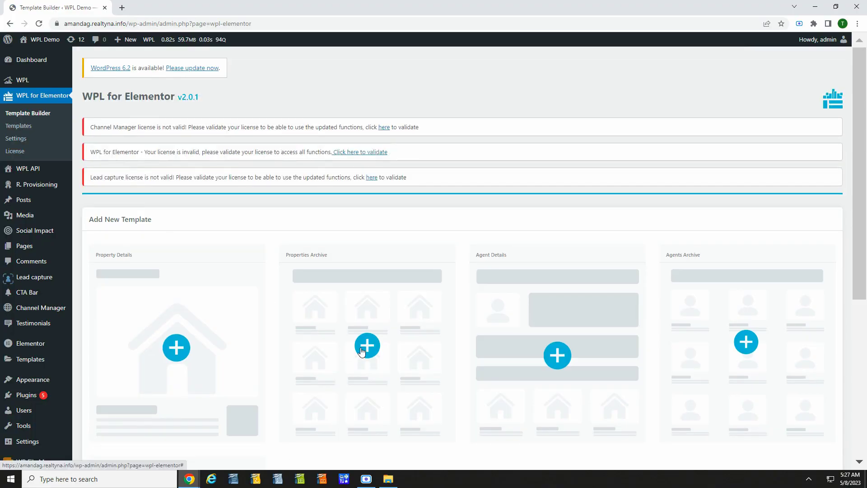
- Create a Properties Archive template with a Property Listing widget, reviewing its filter options
{"action": "left_click", "coordinate": [361, 350]}
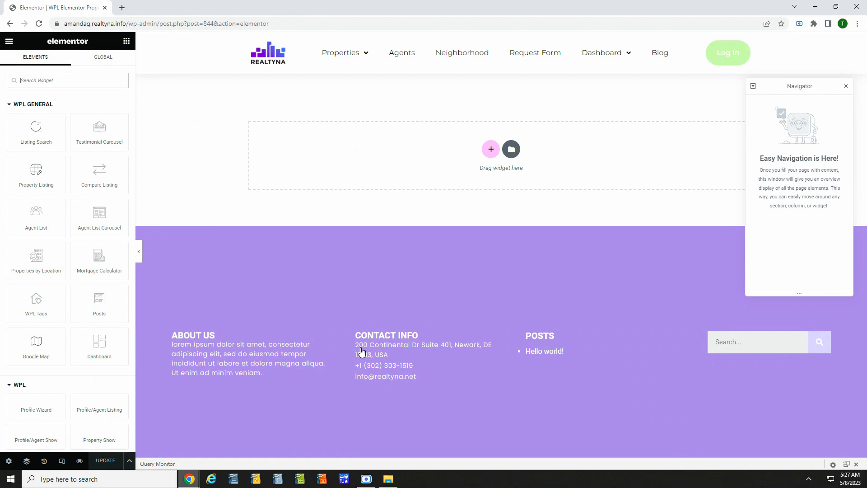
{"action": "left_click_drag", "start_coordinate": [39, 172], "coordinate": [362, 176]}
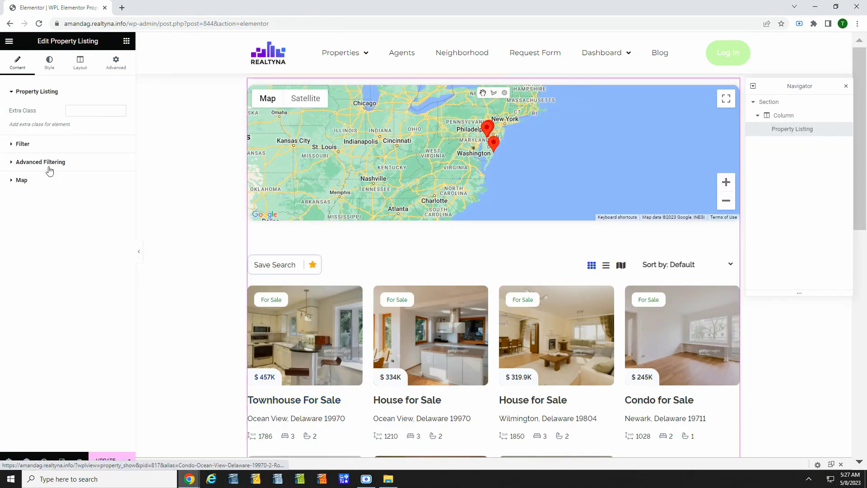
{"action": "left_click", "coordinate": [21, 143]}
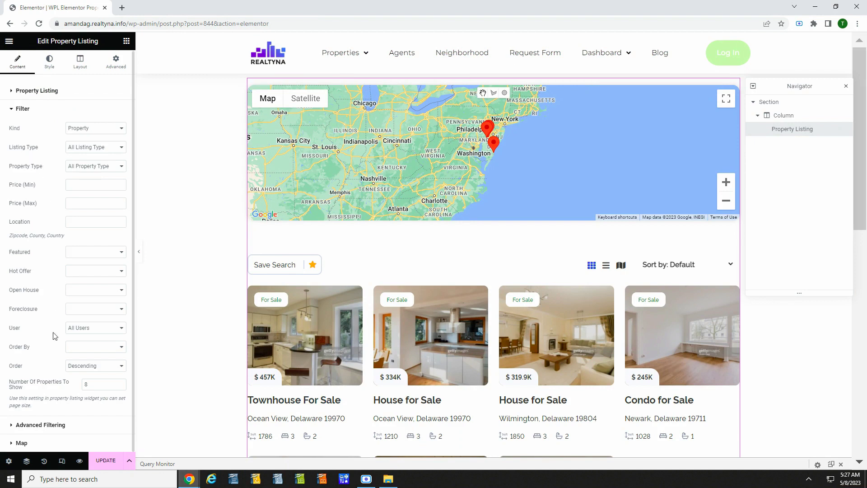
{"action": "left_click", "coordinate": [38, 427]}
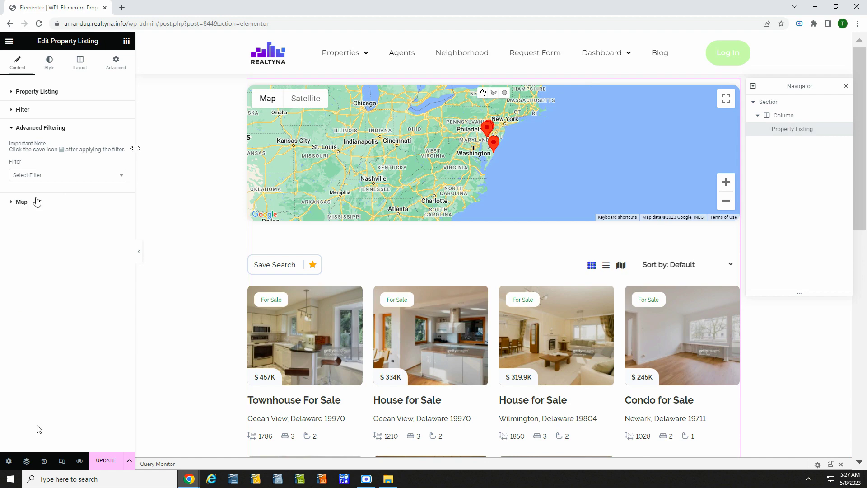
- Zoom the listing's map in to level 7 and expand its layout display settings
{"action": "left_click", "coordinate": [35, 202]}
{"action": "left_click", "coordinate": [121, 209]}
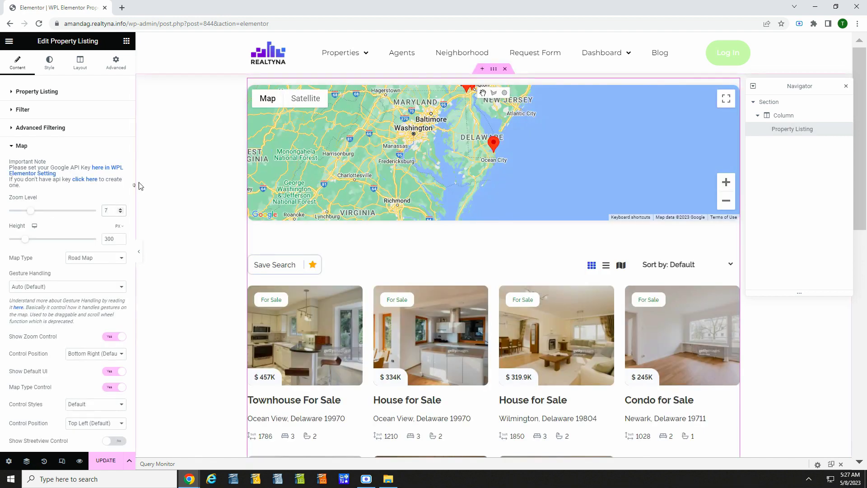
{"action": "left_click", "coordinate": [80, 63]}
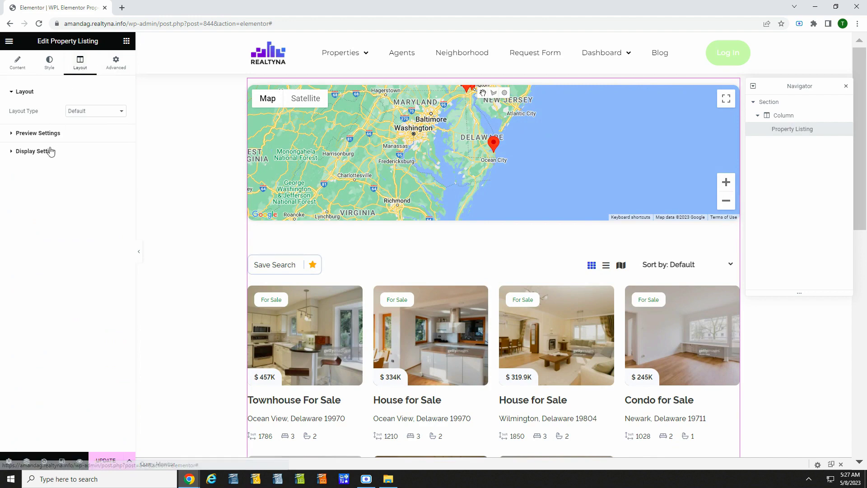
{"action": "left_click", "coordinate": [50, 133]}
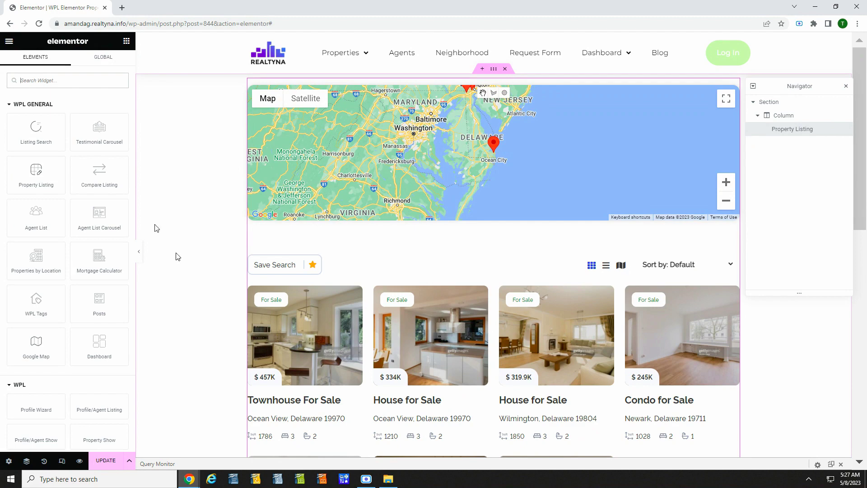
- Add a Listing Search widget under Property Listing, using Wpl Search Widget-8
{"action": "scroll", "coordinate": [352, 248], "scroll_direction": "down", "scroll_amount": 8}
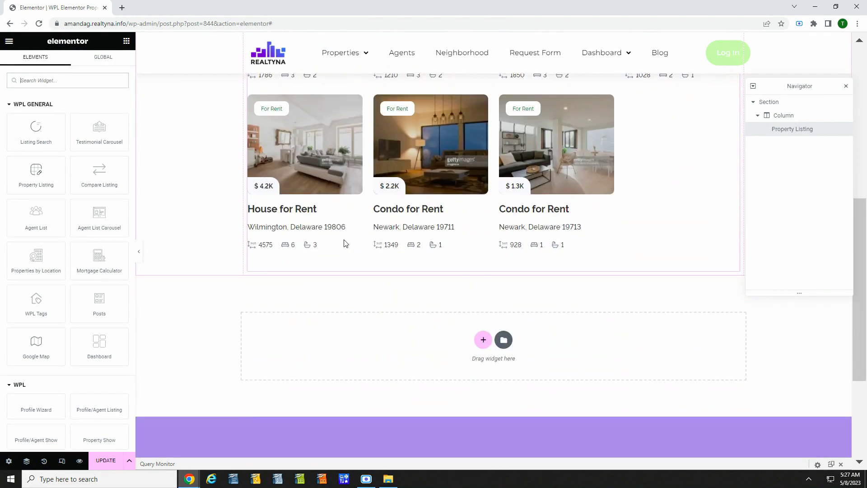
{"action": "scroll", "coordinate": [345, 244], "scroll_direction": "down", "scroll_amount": 4}
{"action": "left_click_drag", "start_coordinate": [36, 129], "coordinate": [396, 194]}
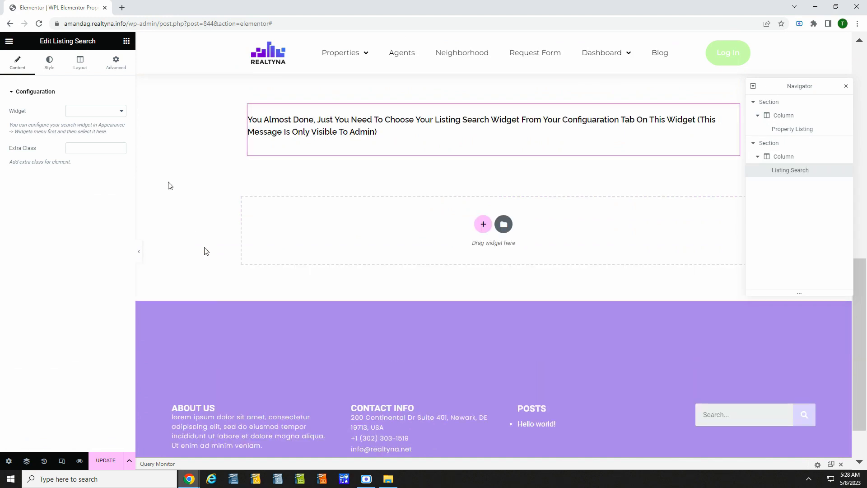
{"action": "left_click", "coordinate": [105, 112]}
{"action": "left_click", "coordinate": [110, 128]}
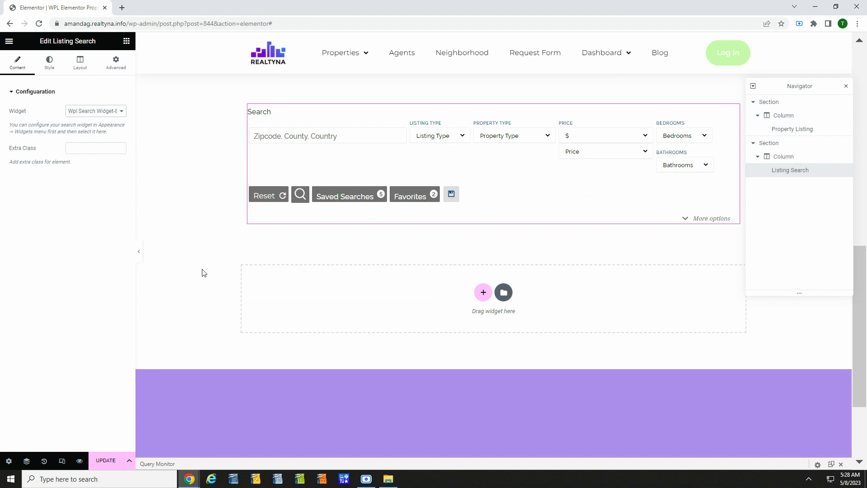
- Save the property listing template and create a new Agent Details template
{"action": "left_click", "coordinate": [106, 461]}
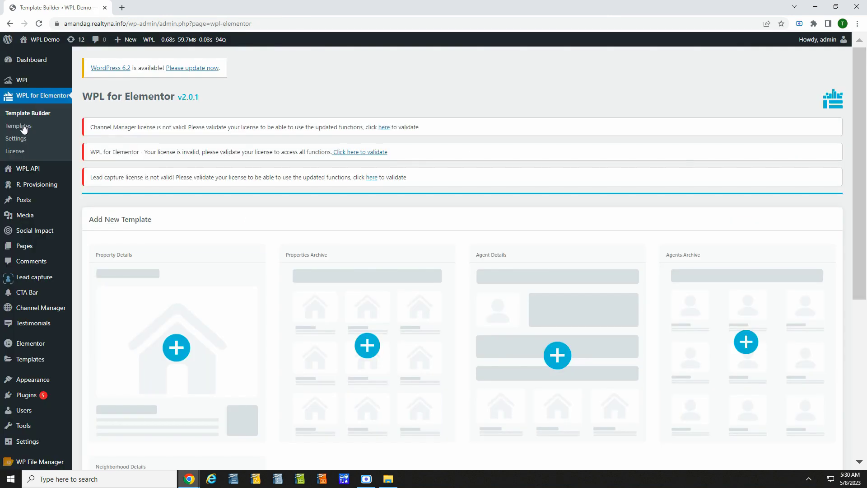
{"action": "left_click", "coordinate": [556, 353]}
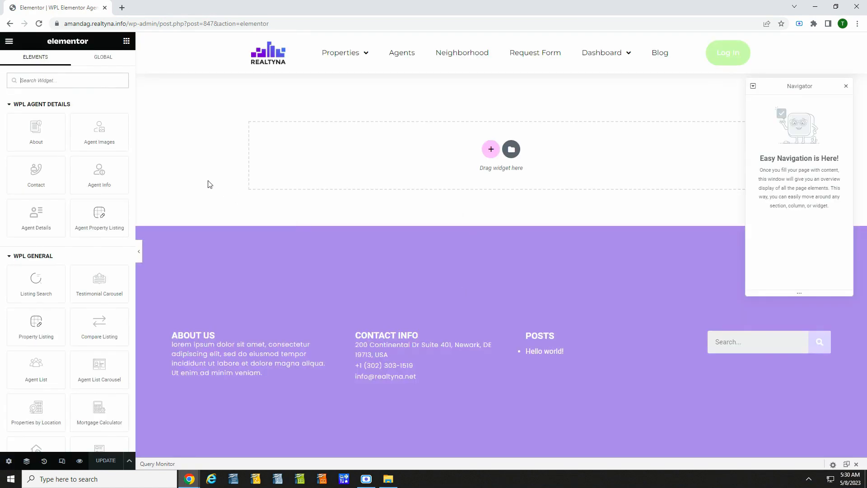
- Stack Agent Images, Contact, About and Agent Details widgets in separate sections
{"action": "left_click_drag", "start_coordinate": [100, 133], "coordinate": [367, 146]}
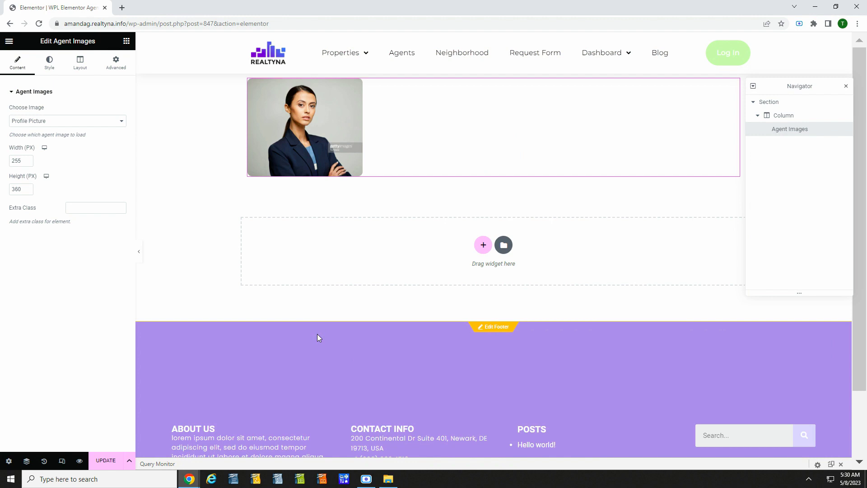
{"action": "left_click", "coordinate": [126, 42]}
{"action": "left_click_drag", "start_coordinate": [44, 173], "coordinate": [213, 394]}
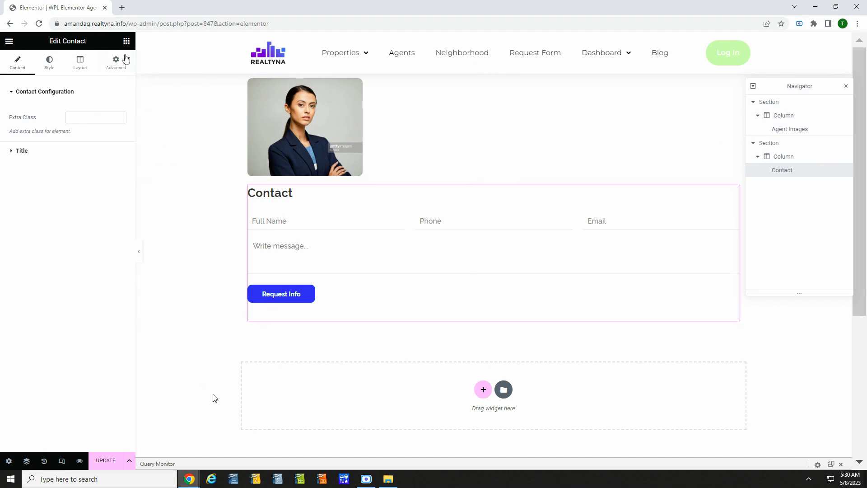
{"action": "left_click", "coordinate": [126, 42]}
{"action": "left_click_drag", "start_coordinate": [34, 138], "coordinate": [325, 364]}
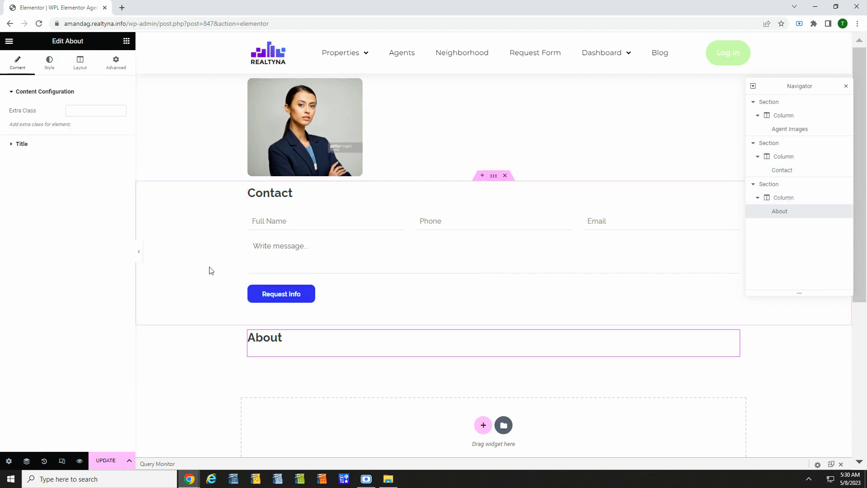
{"action": "left_click", "coordinate": [127, 41]}
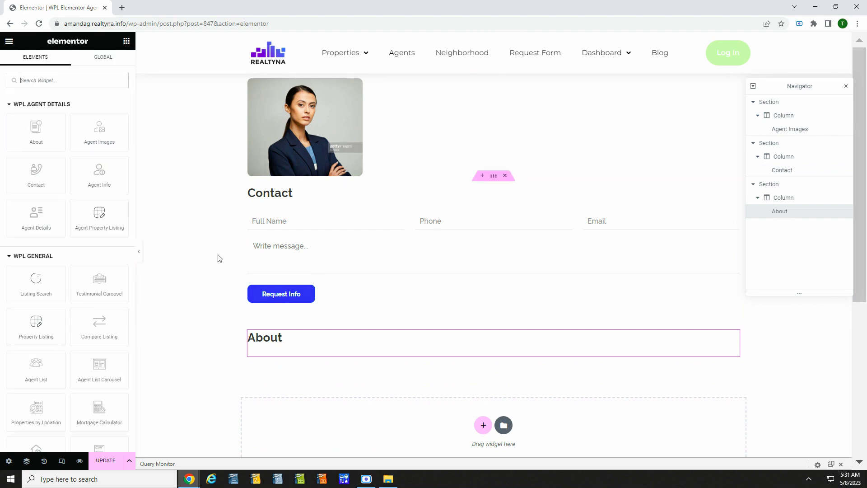
{"action": "scroll", "coordinate": [218, 258], "scroll_direction": "down", "scroll_amount": 3}
{"action": "left_click_drag", "start_coordinate": [44, 218], "coordinate": [320, 312]}
- Add an Agent Property Listing below the details, keeping its map type as Road Map
{"action": "scroll", "coordinate": [178, 278], "scroll_direction": "down", "scroll_amount": 2}
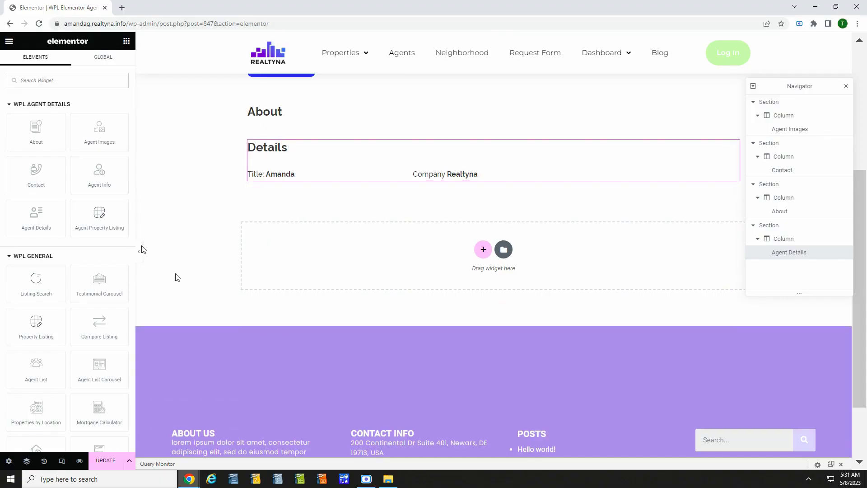
{"action": "left_click_drag", "start_coordinate": [100, 217], "coordinate": [297, 255]}
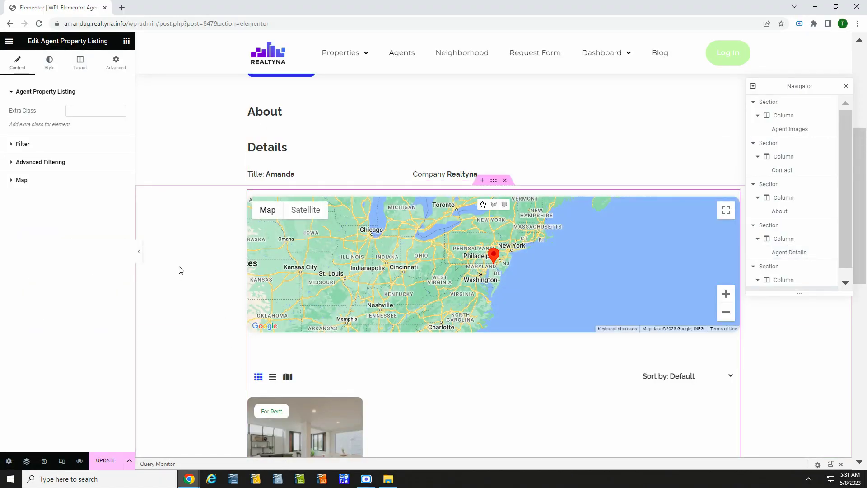
{"action": "left_click", "coordinate": [18, 180]}
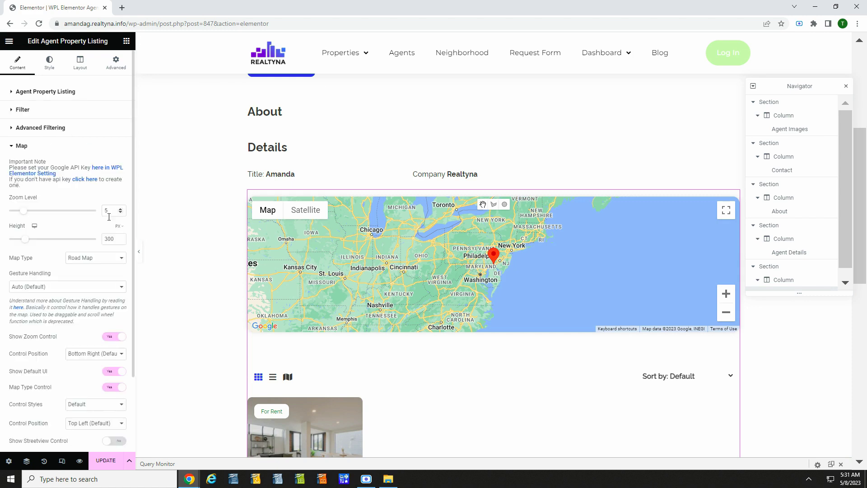
{"action": "left_click", "coordinate": [120, 259]}
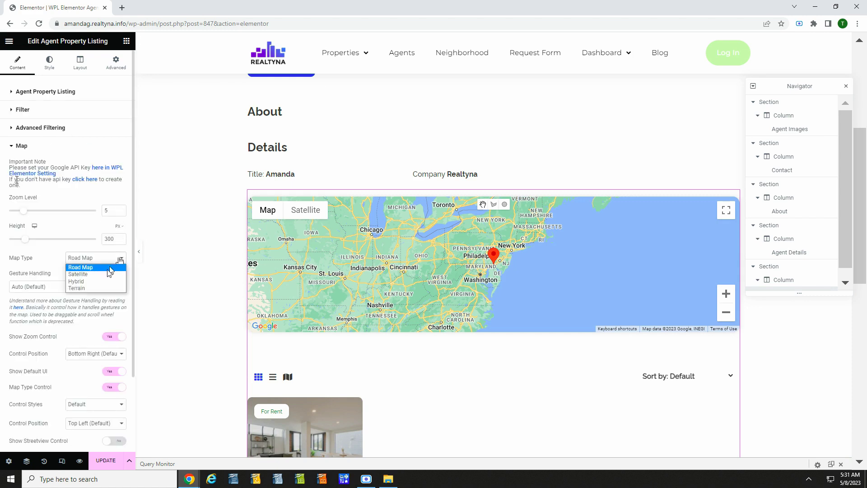
{"action": "left_click", "coordinate": [170, 281]}
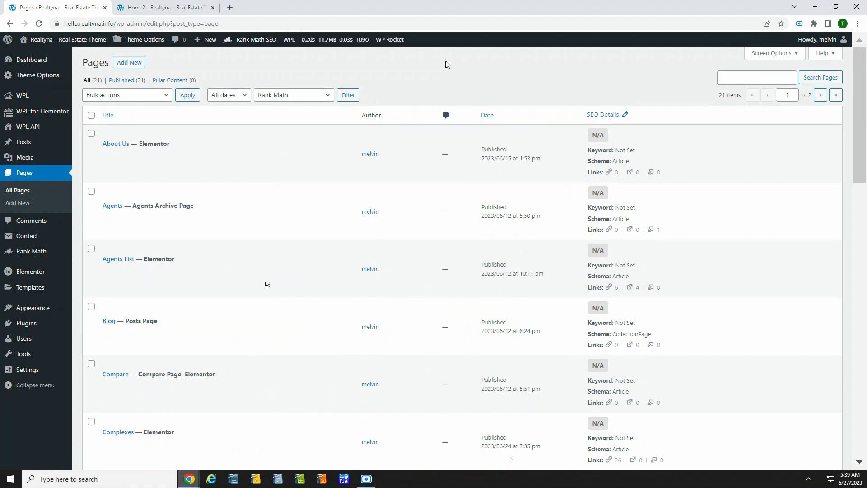
- Launch Elementor on the Home2 row in the All Pages list
{"action": "scroll", "coordinate": [446, 64], "scroll_direction": "down", "scroll_amount": 10}
{"action": "scroll", "coordinate": [431, 105], "scroll_direction": "down", "scroll_amount": 3}
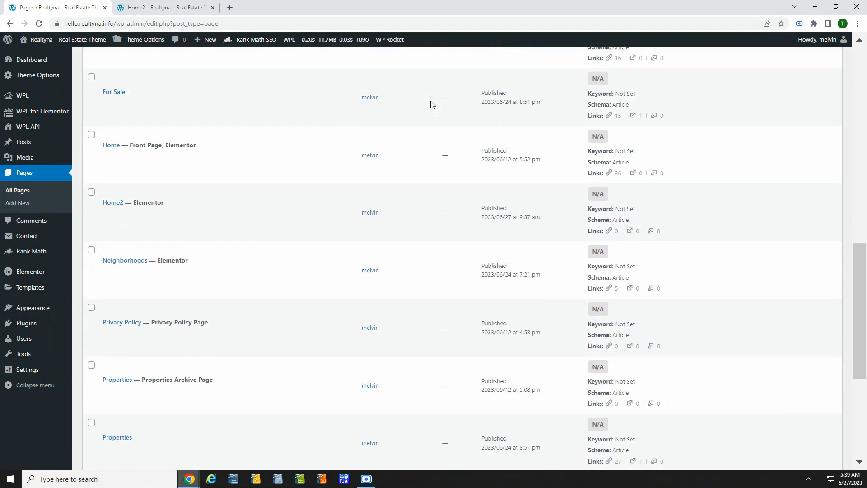
{"action": "mouse_move", "coordinate": [187, 192]}
{"action": "left_click", "coordinate": [320, 215]}
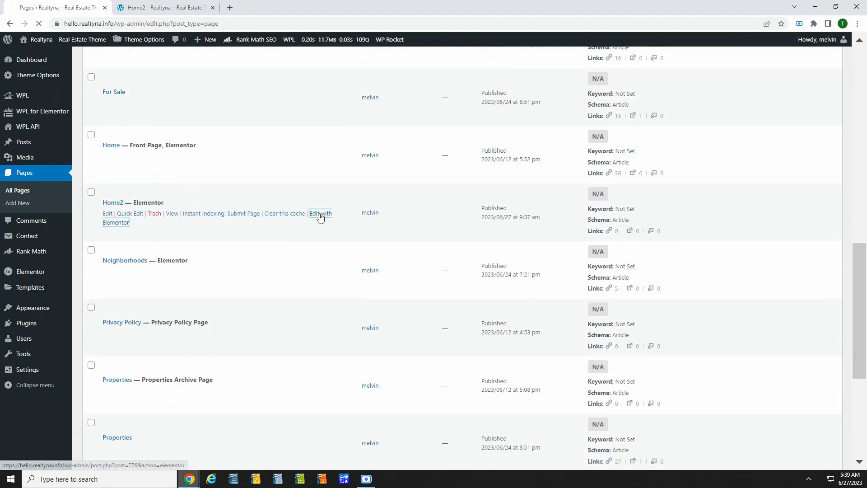
- Add a Text Editor reading 'We Help You To Find Your Dream Home' formatted as Heading 1
{"action": "scroll", "coordinate": [121, 250], "scroll_direction": "down", "scroll_amount": 3}
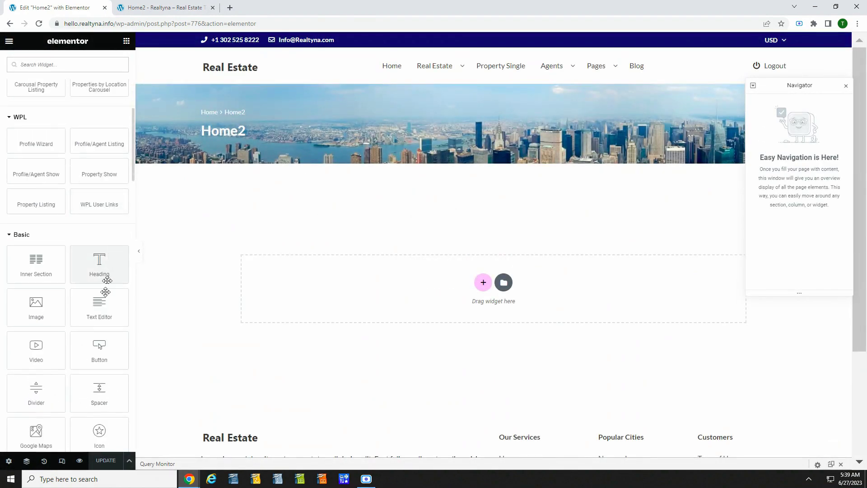
{"action": "left_click_drag", "start_coordinate": [99, 300], "coordinate": [430, 279]}
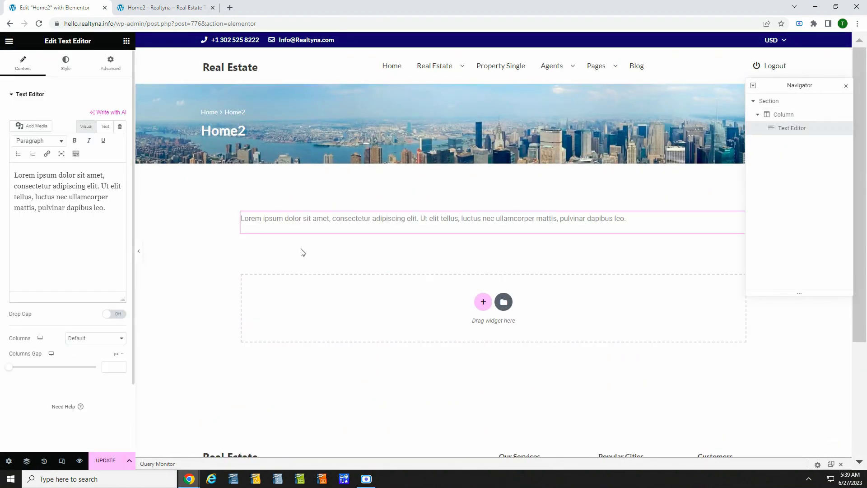
{"action": "left_click_drag", "start_coordinate": [105, 207], "coordinate": [14, 175]}
{"action": "right_click", "coordinate": [32, 187]}
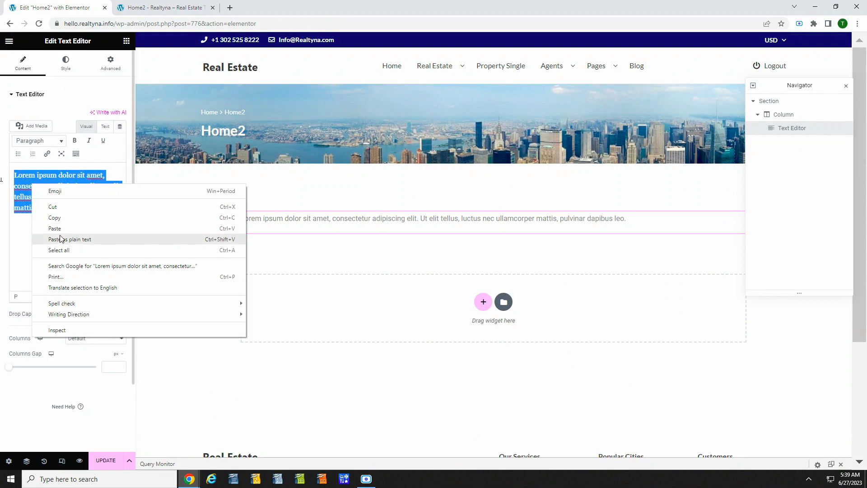
{"action": "left_click", "coordinate": [54, 239]}
{"action": "left_click_drag", "start_coordinate": [64, 186], "coordinate": [14, 174]}
{"action": "left_click", "coordinate": [52, 141]}
{"action": "left_click", "coordinate": [55, 172]}
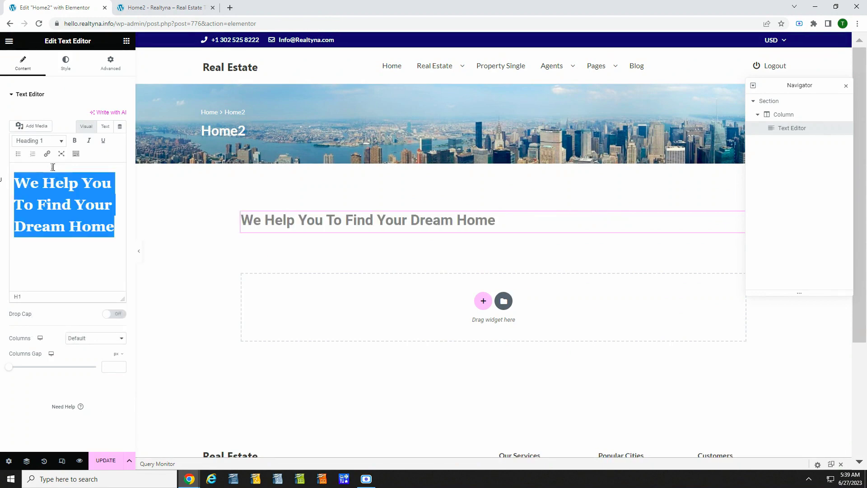
- Add a Medium 300 x 300 image of the brick house below the heading and adjust its spacing
{"action": "left_click", "coordinate": [156, 240]}
{"action": "scroll", "coordinate": [104, 236], "scroll_direction": "down", "scroll_amount": 5}
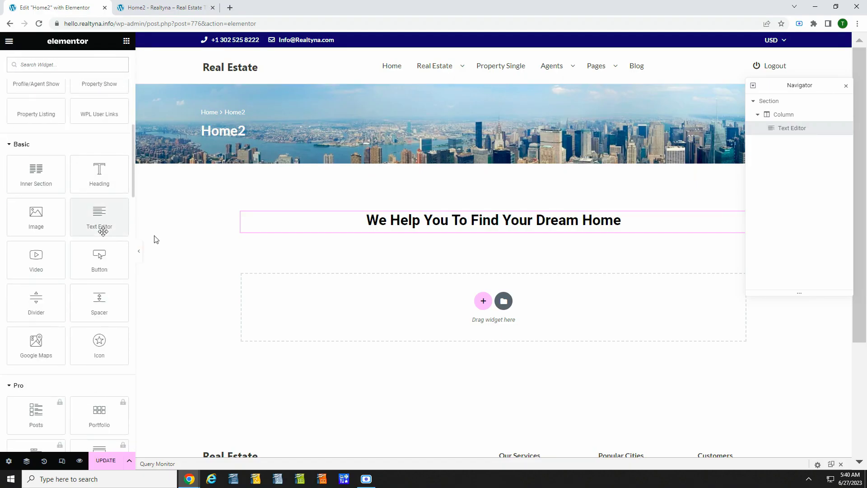
{"action": "left_click_drag", "start_coordinate": [34, 218], "coordinate": [475, 309]}
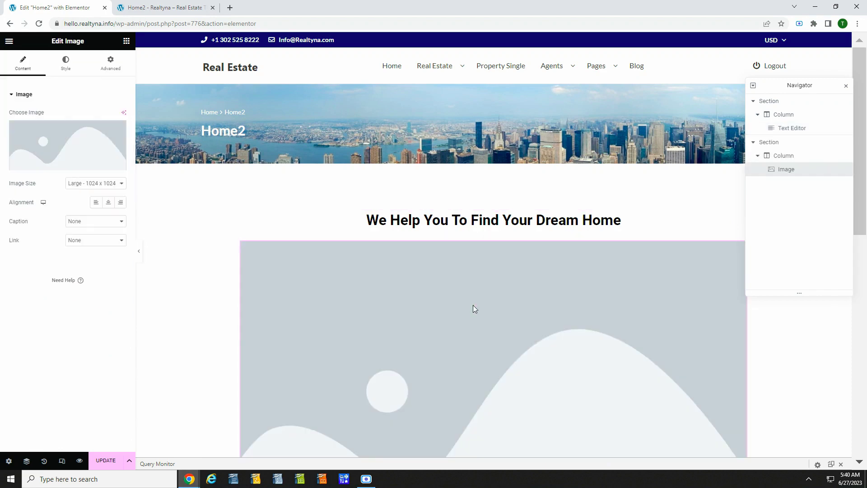
{"action": "left_click", "coordinate": [122, 183]}
{"action": "left_click", "coordinate": [89, 201]}
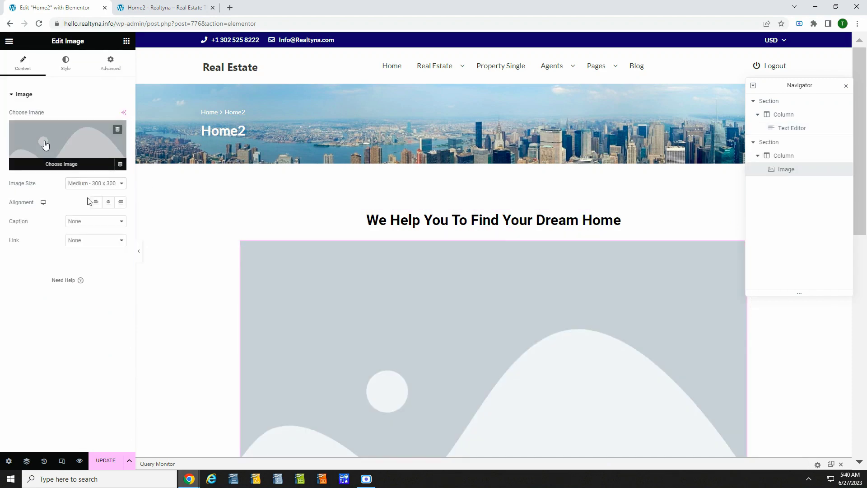
{"action": "left_click", "coordinate": [45, 145]}
{"action": "left_click", "coordinate": [521, 150]}
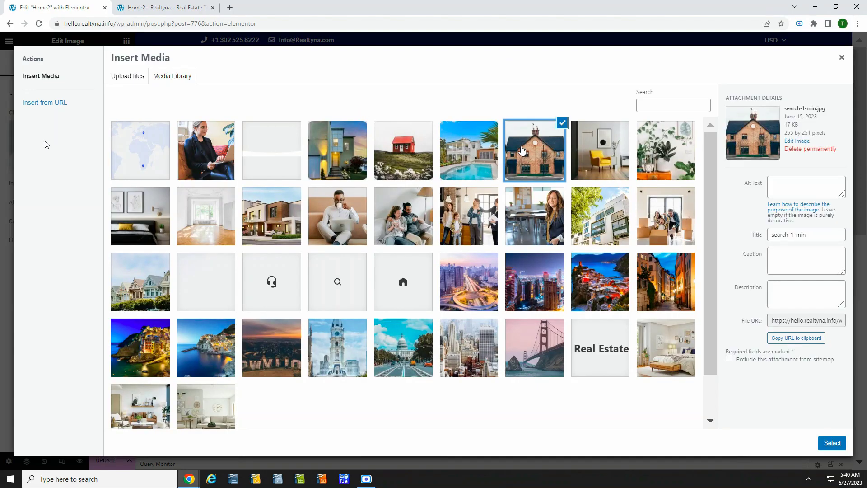
{"action": "left_click", "coordinate": [832, 443]}
{"action": "left_click", "coordinate": [111, 64]}
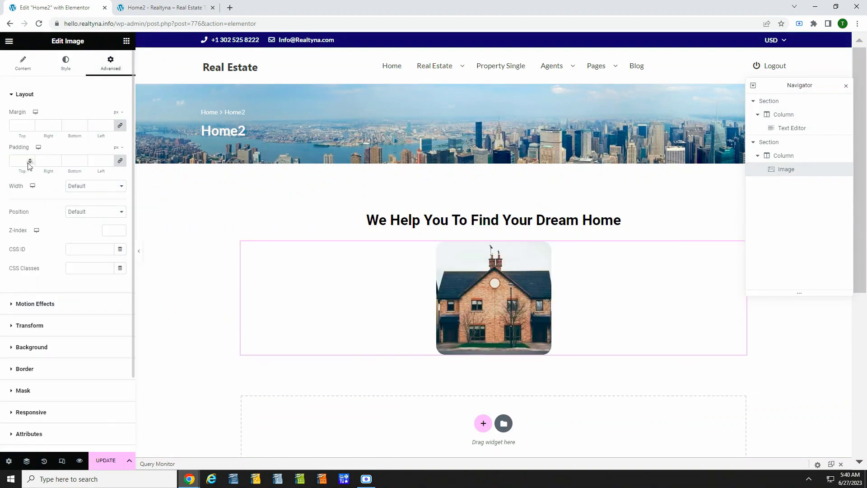
{"action": "left_click", "coordinate": [23, 63]}
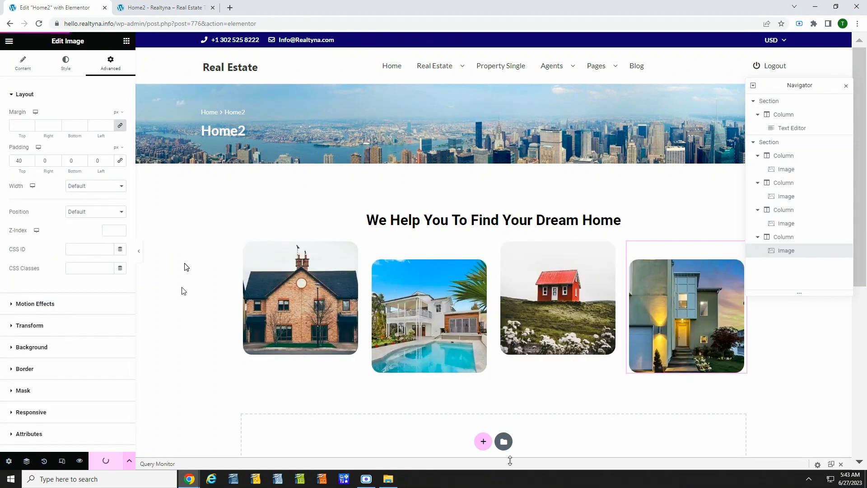
- Save Home2 and reload the live page to see the photos
{"action": "key", "text": "ctrl+s"}
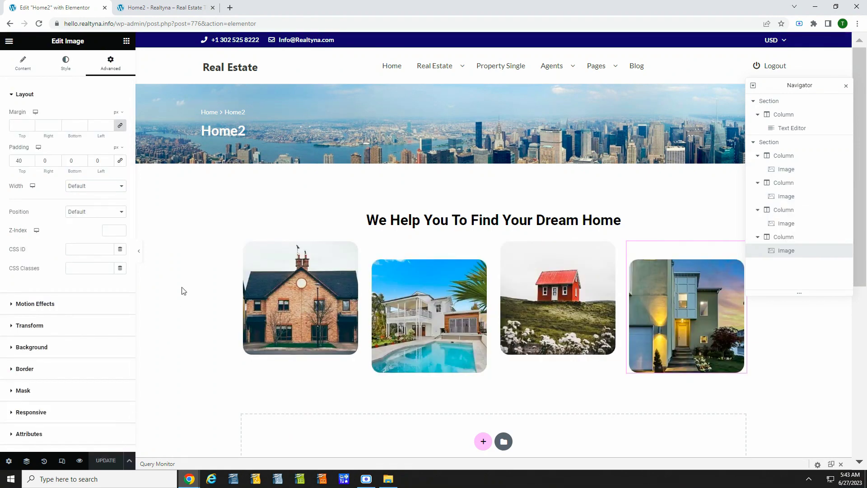
{"action": "left_click", "coordinate": [152, 11]}
{"action": "left_click", "coordinate": [38, 24]}
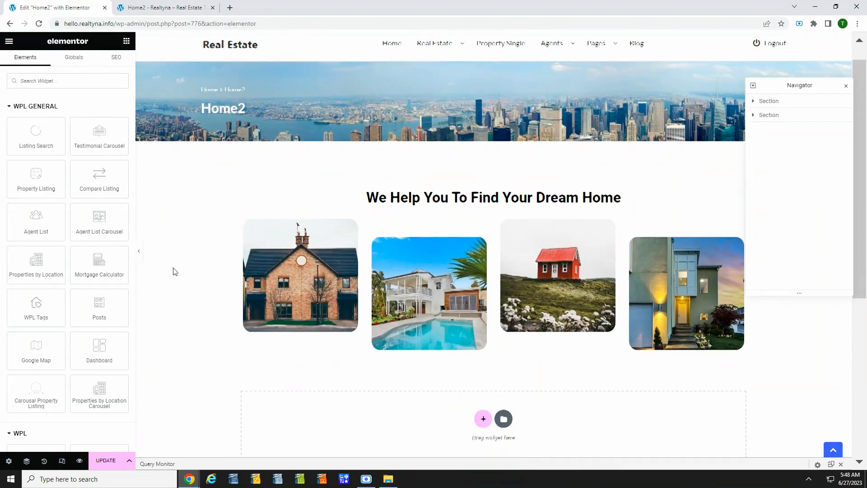
- Add a property carousel below the four photos showing four properties per view
{"action": "scroll", "coordinate": [174, 271], "scroll_direction": "down", "scroll_amount": 3}
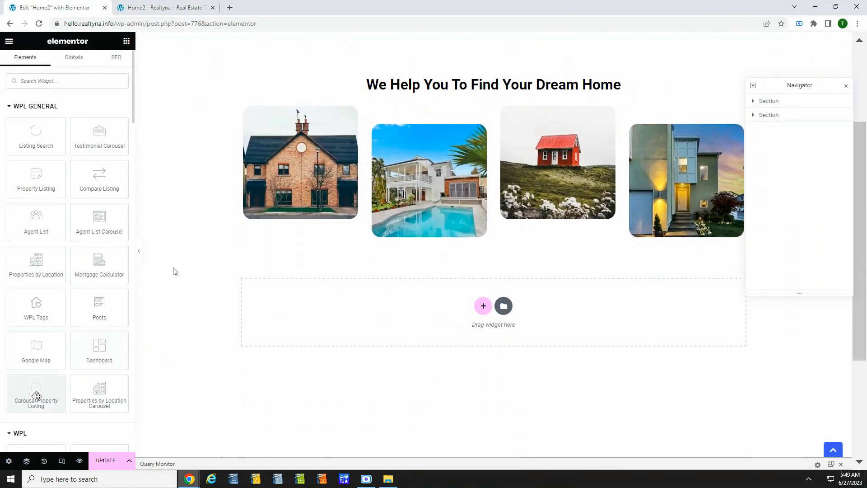
{"action": "left_click_drag", "start_coordinate": [36, 393], "coordinate": [398, 325]}
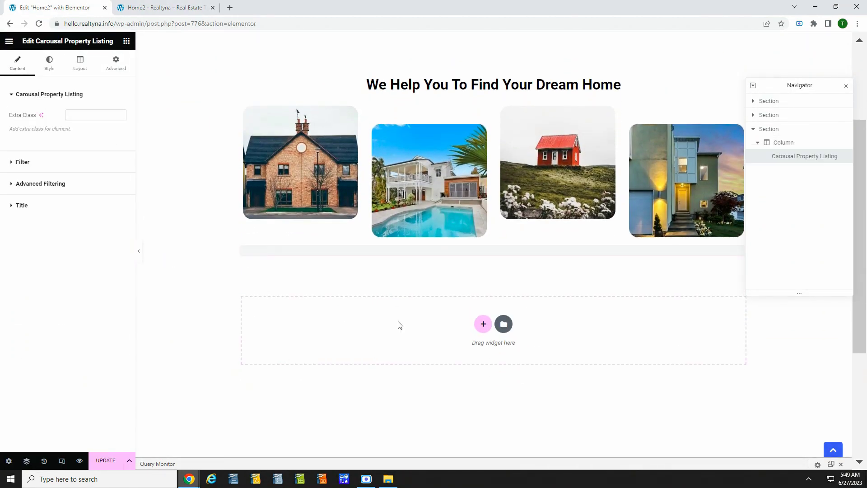
{"action": "left_click", "coordinate": [80, 66]}
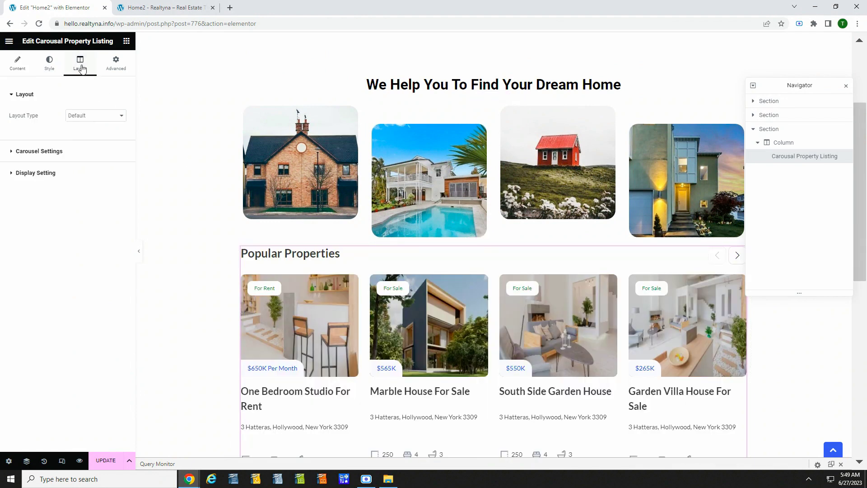
{"action": "left_click", "coordinate": [63, 152]}
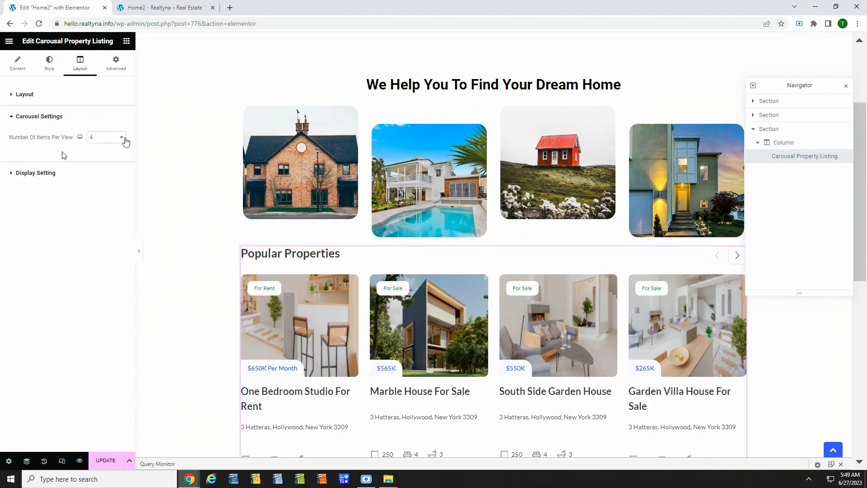
{"action": "left_click", "coordinate": [122, 137]}
{"action": "left_click", "coordinate": [105, 177]}
{"action": "left_click", "coordinate": [164, 160]}
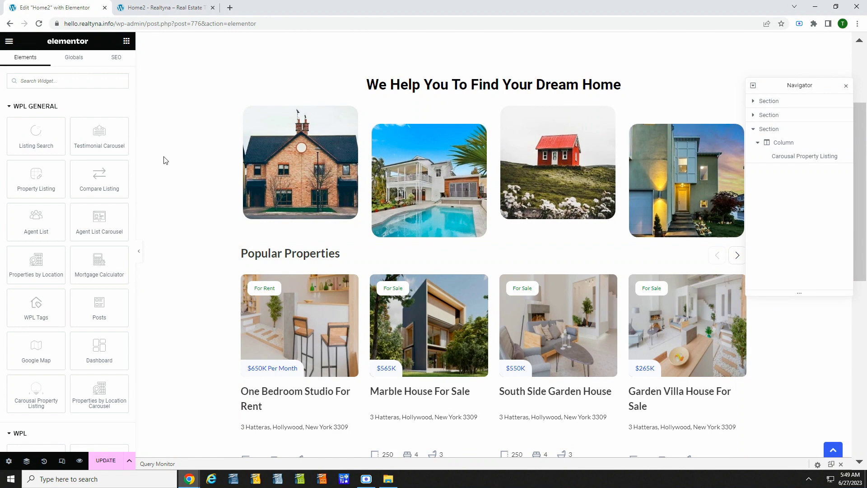
- Add a Heading widget below the carousel titled 'Popular Cities In USA'
{"action": "scroll", "coordinate": [167, 163], "scroll_direction": "down", "scroll_amount": 6}
{"action": "scroll", "coordinate": [83, 219], "scroll_direction": "down", "scroll_amount": 5}
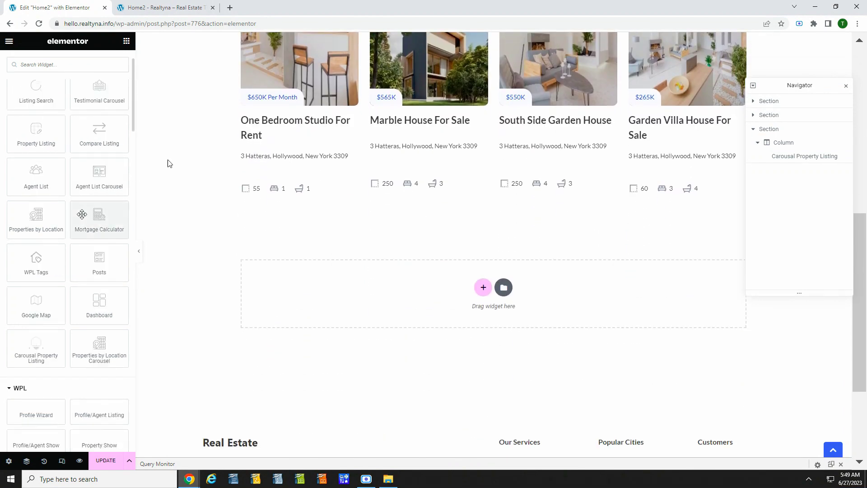
{"action": "scroll", "coordinate": [82, 219], "scroll_direction": "down", "scroll_amount": 2}
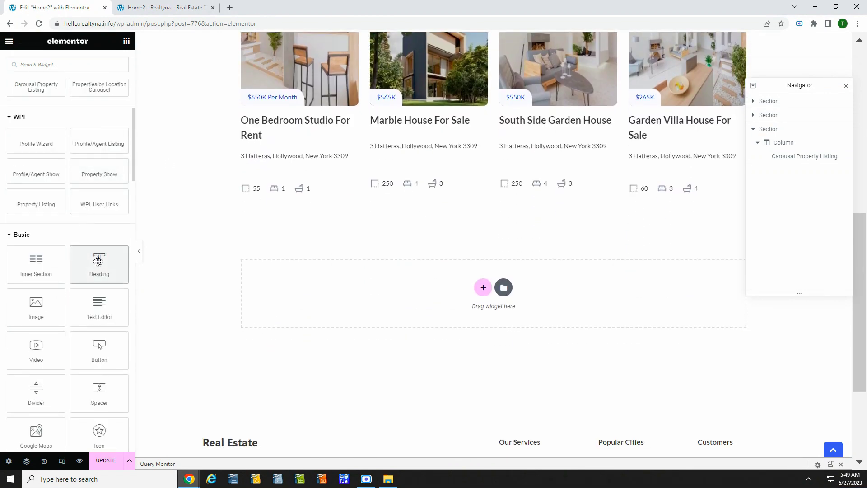
{"action": "left_click_drag", "start_coordinate": [98, 262], "coordinate": [398, 297]}
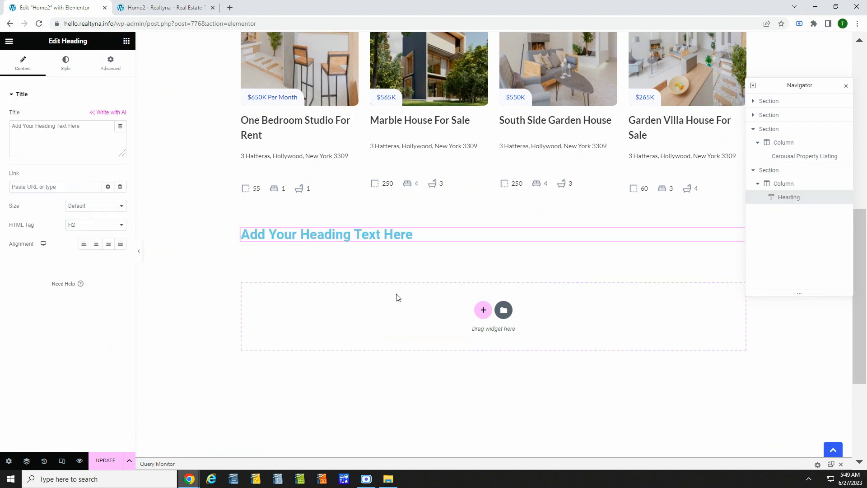
{"action": "triple_click", "coordinate": [54, 126]}
{"action": "right_click", "coordinate": [33, 123]}
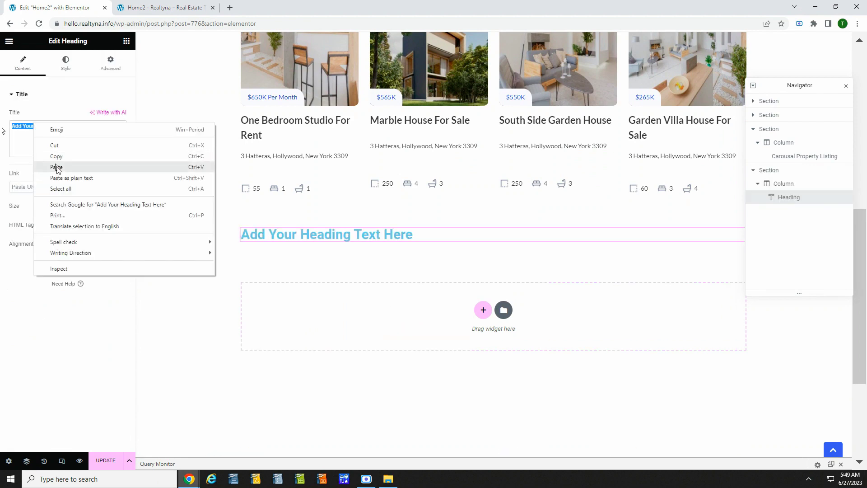
{"action": "left_click", "coordinate": [61, 179]}
{"action": "left_click", "coordinate": [202, 184]}
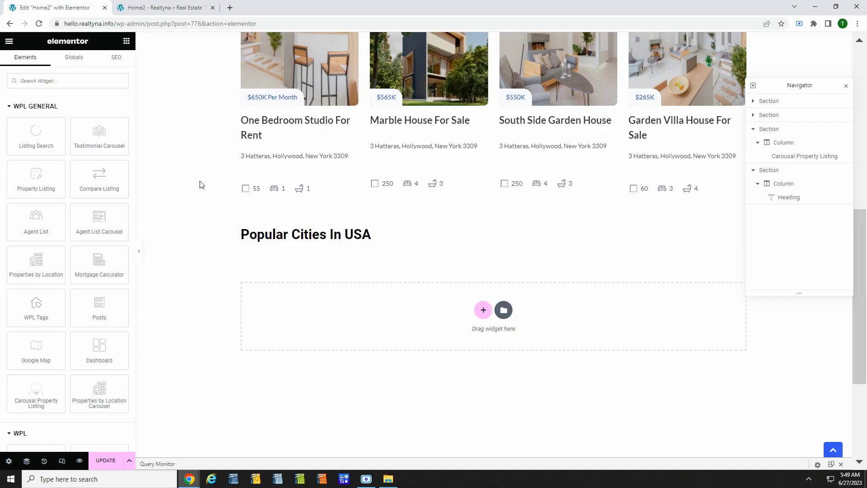
- Add a Properties by Location card for the State New York with the building cover photo
{"action": "left_click_drag", "start_coordinate": [36, 260], "coordinate": [369, 323]}
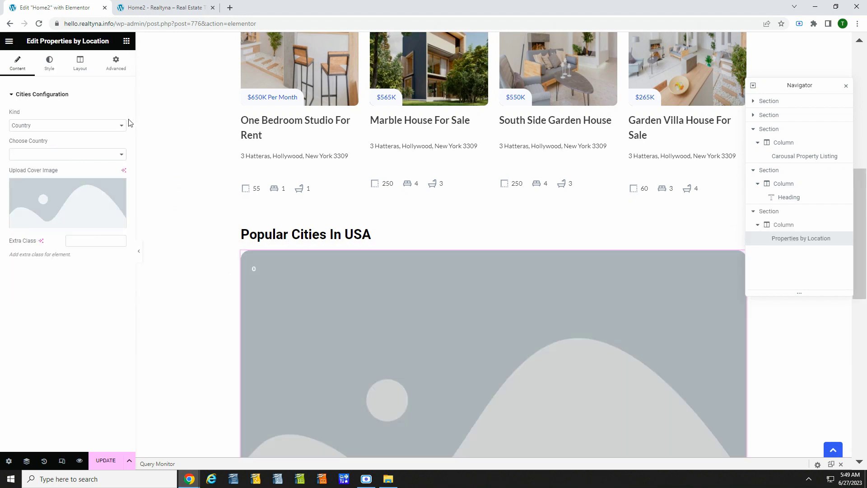
{"action": "left_click", "coordinate": [115, 125]}
{"action": "left_click", "coordinate": [105, 141]}
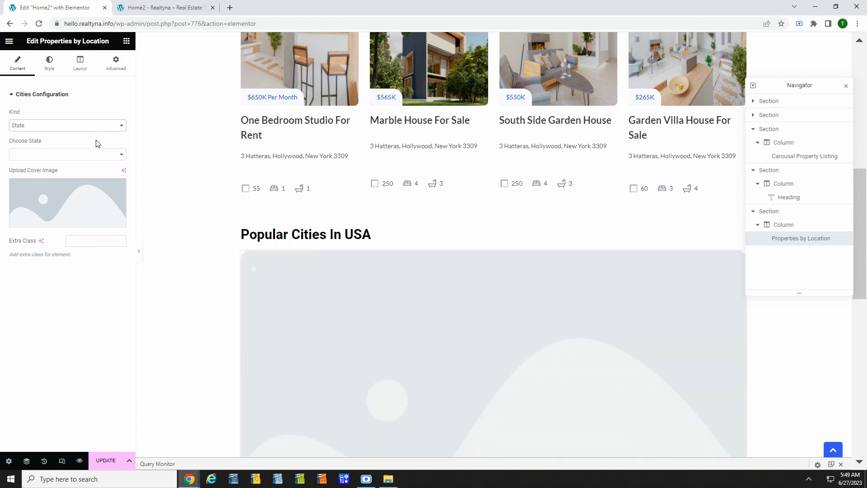
{"action": "left_click", "coordinate": [91, 154]}
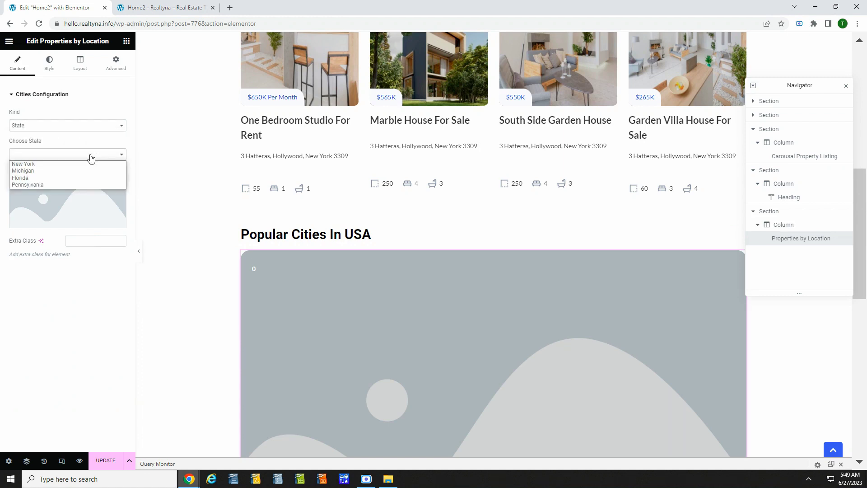
{"action": "left_click", "coordinate": [89, 167]}
{"action": "left_click", "coordinate": [72, 194]}
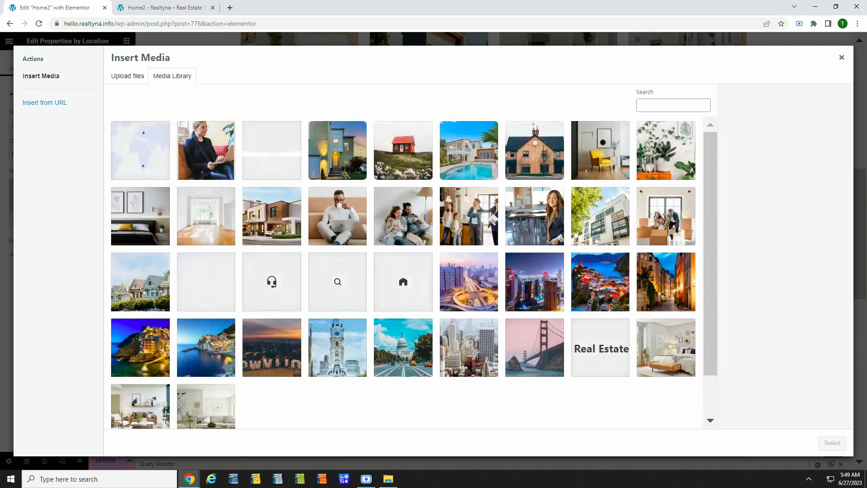
{"action": "left_click", "coordinate": [601, 226]}
{"action": "left_click", "coordinate": [841, 447]}
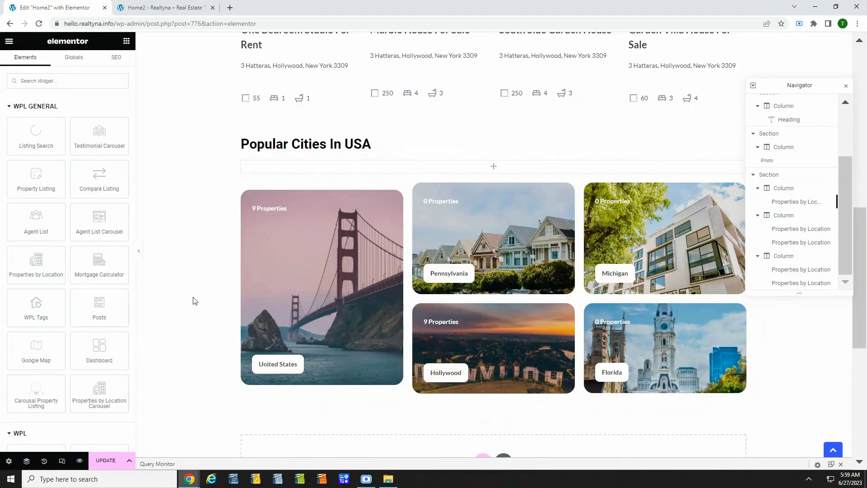
- Reload the live Home2 page and scroll to check the cities section
{"action": "left_click", "coordinate": [158, 8]}
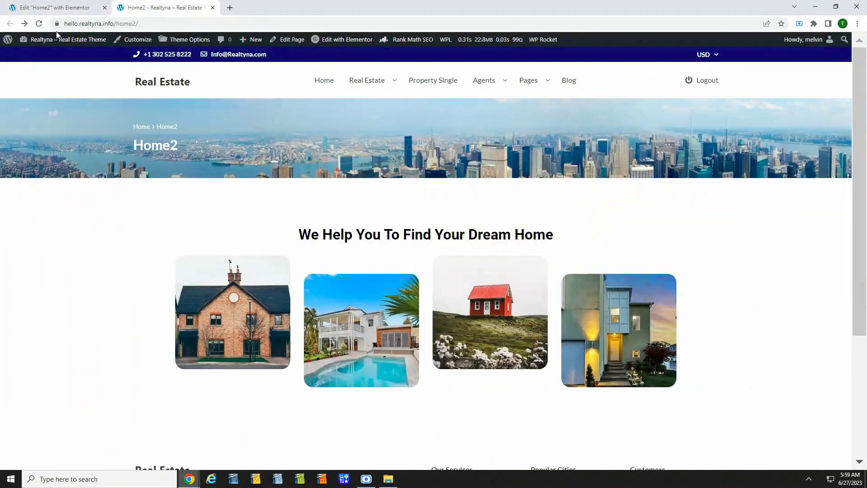
{"action": "left_click", "coordinate": [34, 25]}
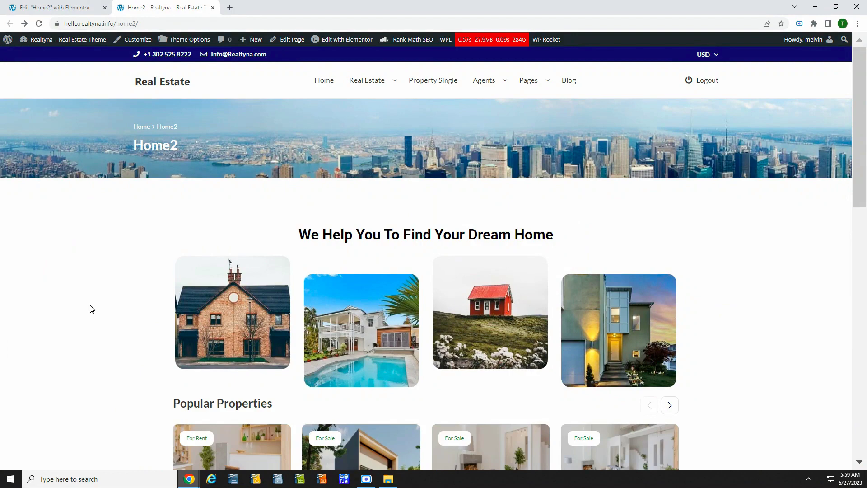
{"action": "scroll", "coordinate": [90, 309], "scroll_direction": "down", "scroll_amount": 5}
{"action": "scroll", "coordinate": [90, 309], "scroll_direction": "down", "scroll_amount": 6}
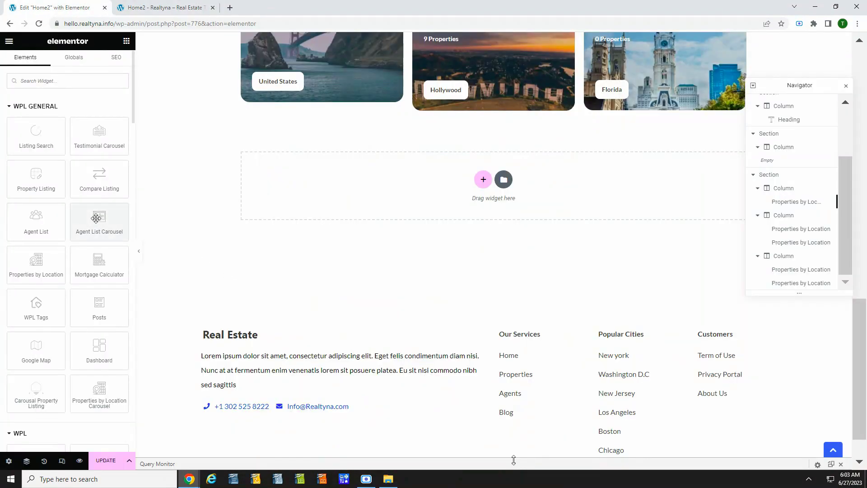
- Add an agent carousel below the cities grid titled 'Meet Our Agents'
{"action": "left_click_drag", "start_coordinate": [98, 222], "coordinate": [357, 167]}
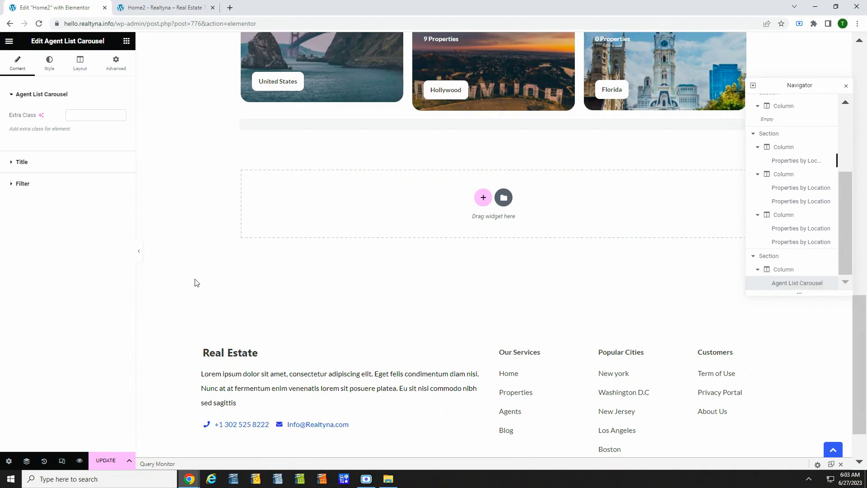
{"action": "left_click", "coordinate": [31, 162]}
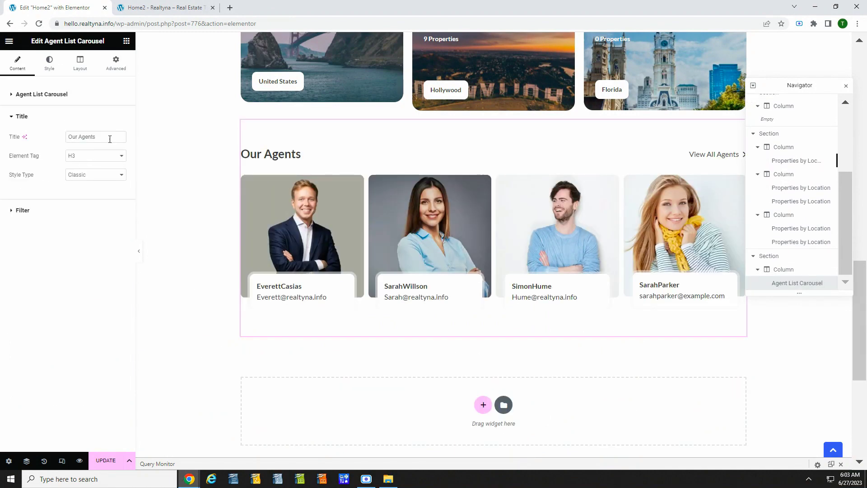
{"action": "left_click_drag", "start_coordinate": [110, 139], "coordinate": [60, 143]}
{"action": "right_click", "coordinate": [85, 139]}
{"action": "left_click", "coordinate": [119, 198]}
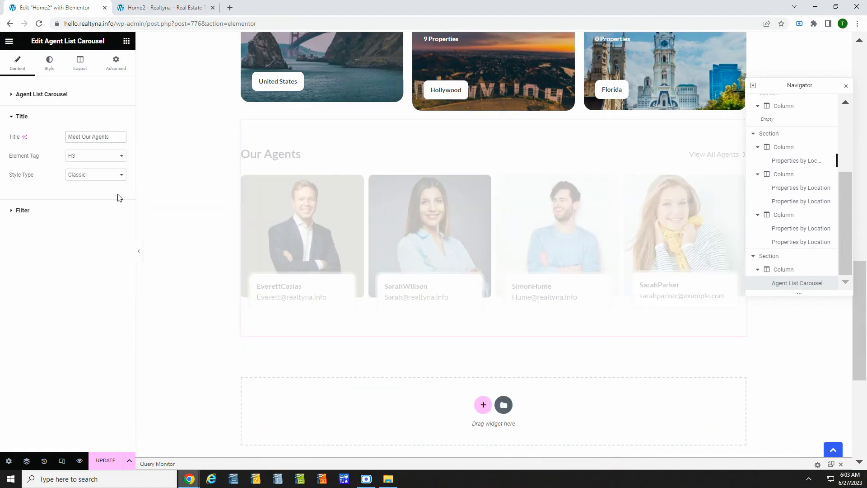
{"action": "left_click", "coordinate": [181, 197]}
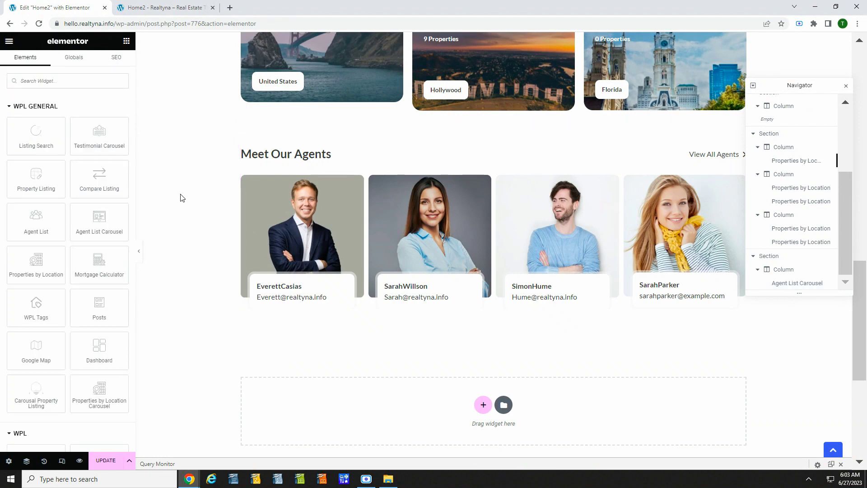
- Add a Posts widget below the carousel with the Modern layout type
{"action": "scroll", "coordinate": [181, 198], "scroll_direction": "down", "scroll_amount": 3}
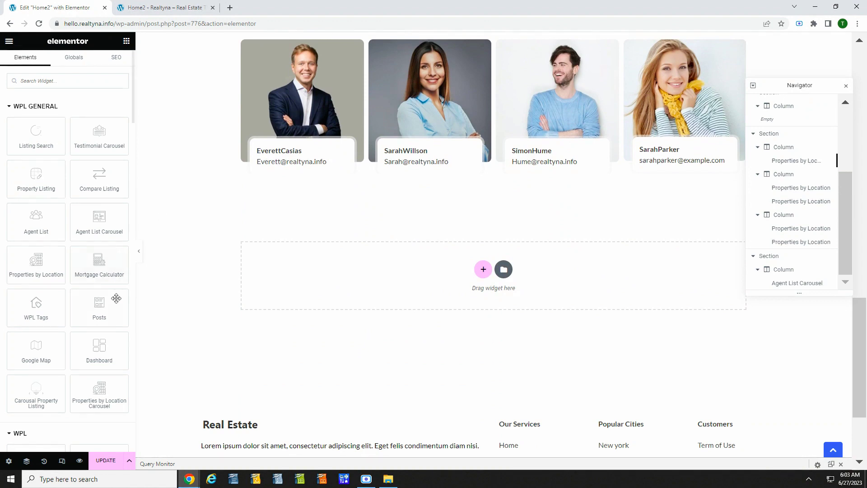
{"action": "left_click_drag", "start_coordinate": [116, 298], "coordinate": [370, 291]}
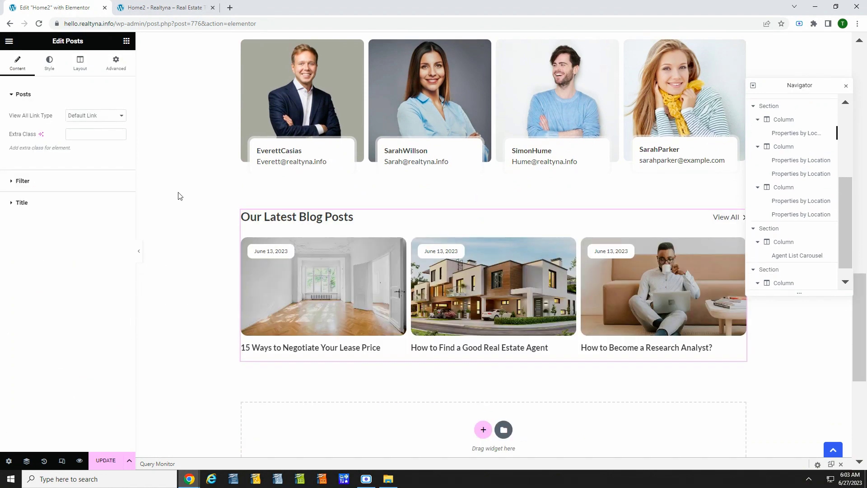
{"action": "left_click", "coordinate": [82, 64]}
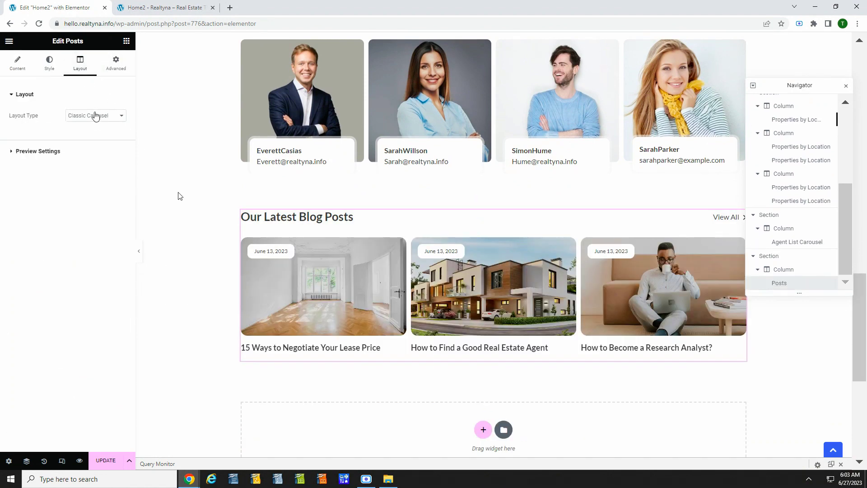
{"action": "left_click", "coordinate": [95, 115]}
{"action": "left_click", "coordinate": [93, 132]}
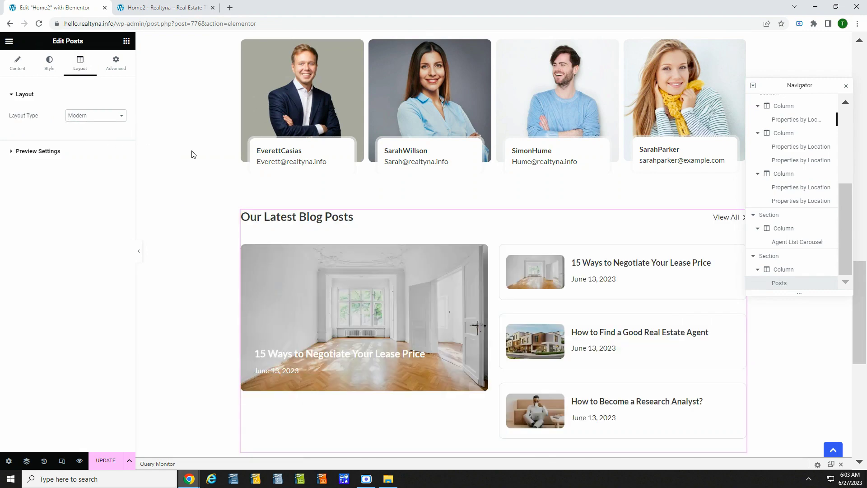
{"action": "scroll", "coordinate": [193, 155], "scroll_direction": "down", "scroll_amount": 1}
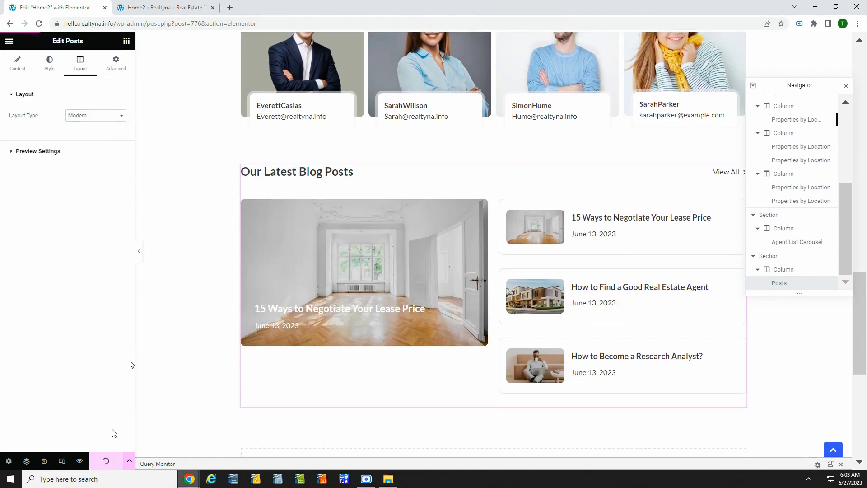
- Update the Home2 page, then reload its live tab and scroll to the Popular Cities In USA and Meet Our Agents sections
{"action": "left_click", "coordinate": [105, 460]}
{"action": "left_click", "coordinate": [160, 8]}
{"action": "left_click", "coordinate": [38, 24]}
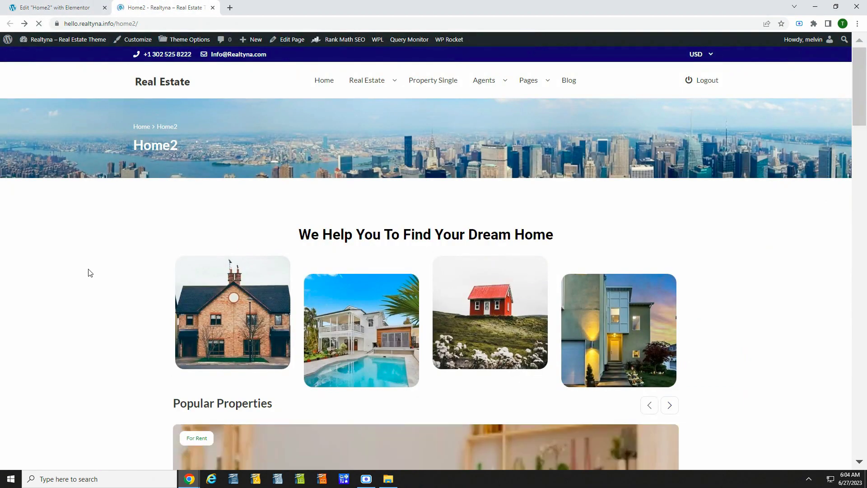
{"action": "scroll", "coordinate": [88, 271], "scroll_direction": "down", "scroll_amount": 8}
{"action": "scroll", "coordinate": [88, 272], "scroll_direction": "down", "scroll_amount": 12}
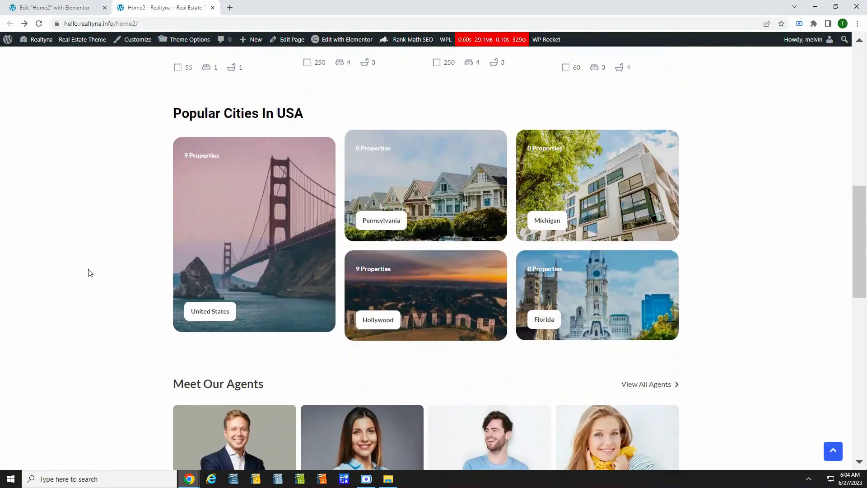